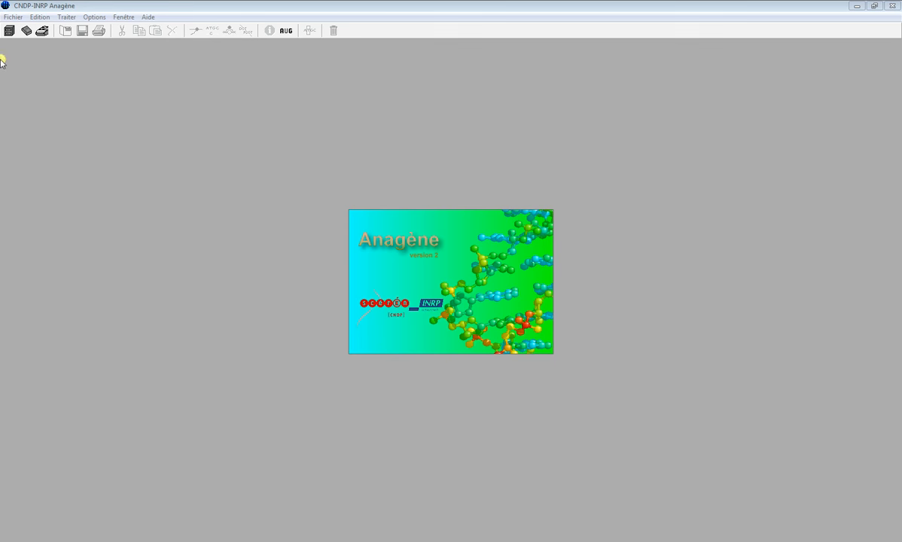
Open the Recepteurs EDI sequence file from the "Supports élèves" folder and maximize the sequence display window
left_click(14, 17)
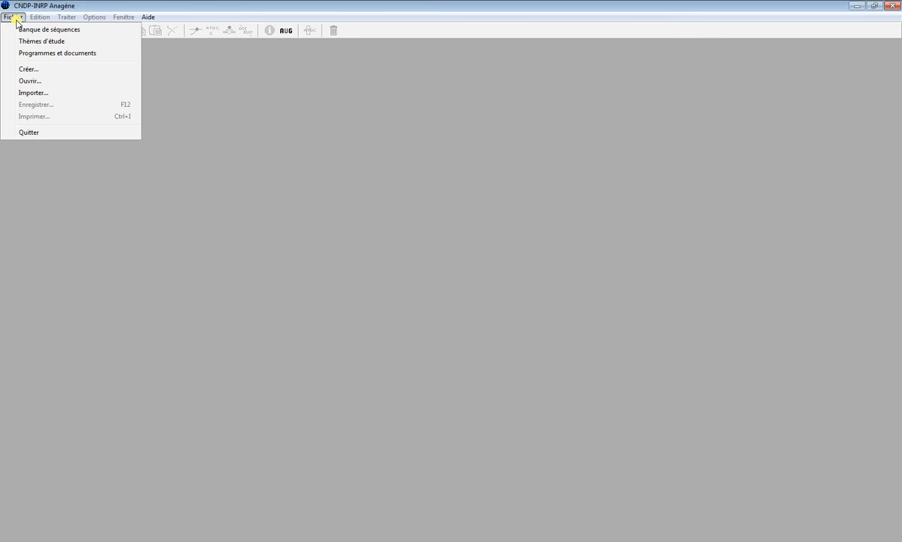
left_click(44, 81)
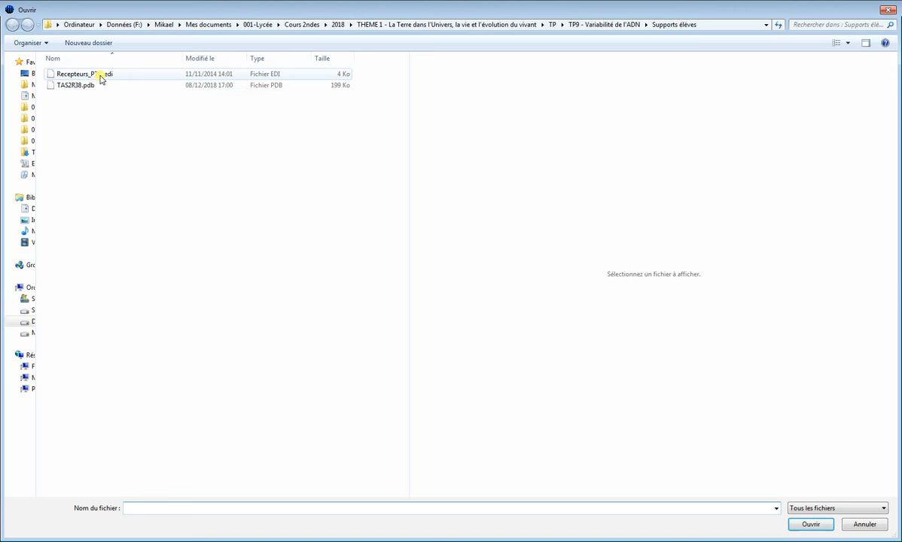
double_click(101, 78)
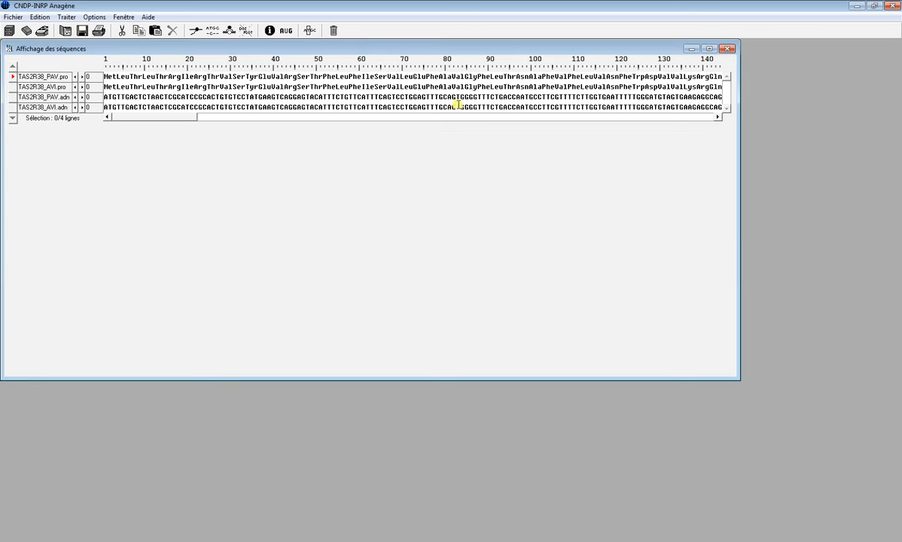
double_click(664, 48)
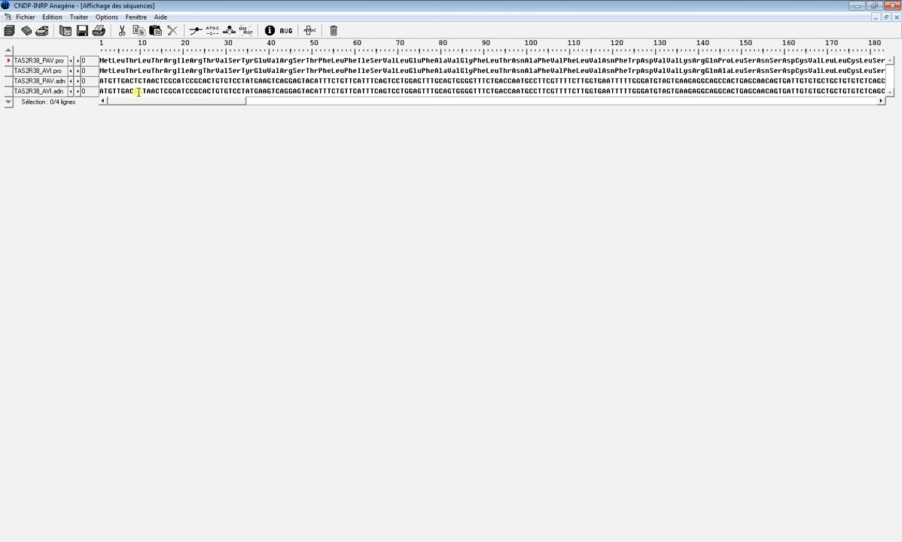
Highlight about the first 73 nucleotides of TAS2R38_PAV.adn and examine the first amino acids of TAS2R38_PAV.pro
left_click_drag(100, 80, 413, 79)
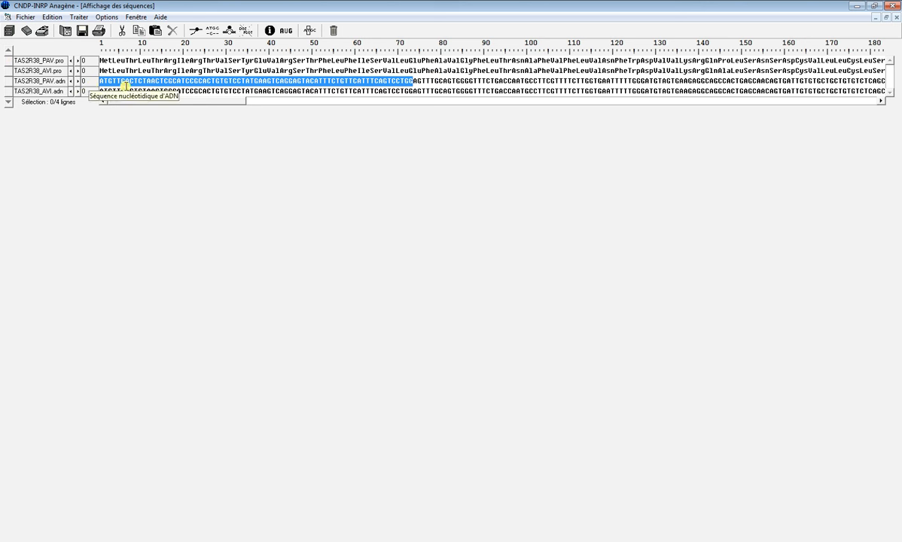
left_click(100, 59)
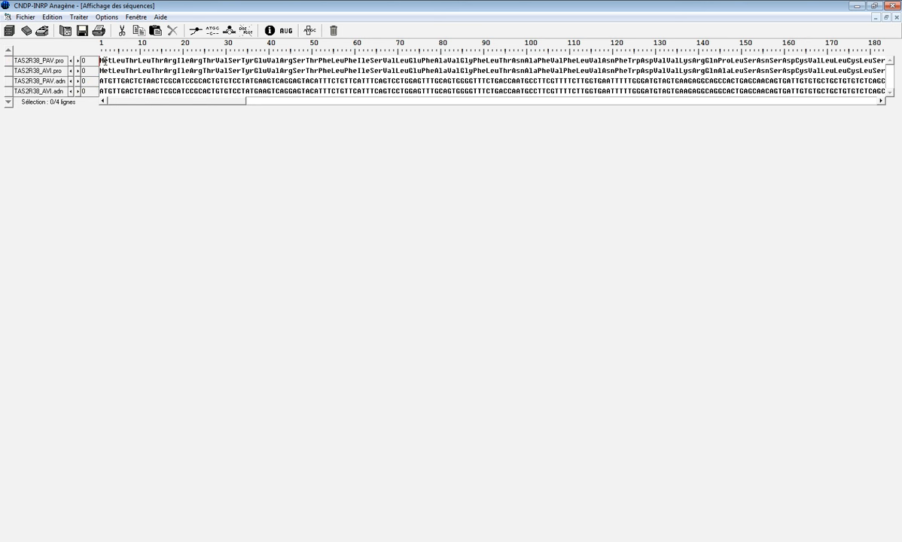
left_click_drag(110, 60, 96, 59)
left_click(117, 61)
Select the two DNA sequences and move TAS2R38_AVI.adn to the top of the sequence list
left_click(12, 82)
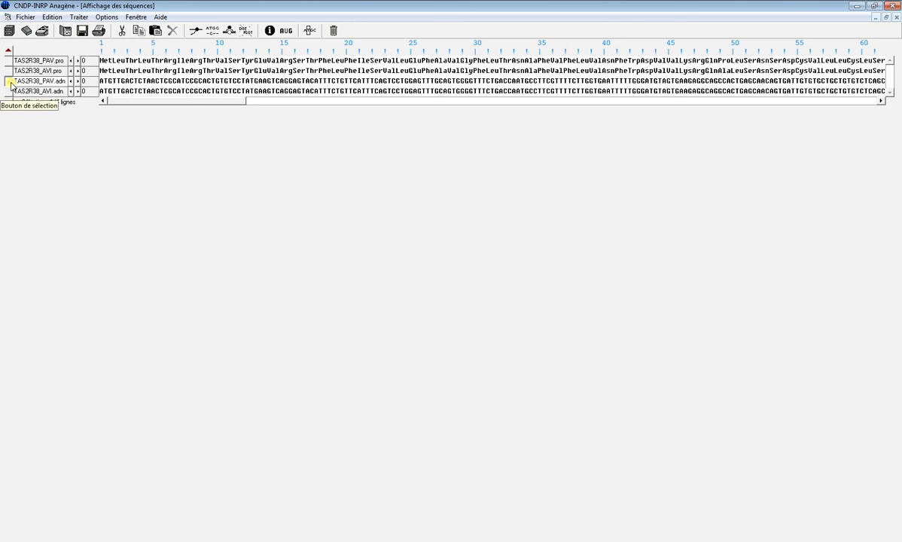
left_click(9, 91)
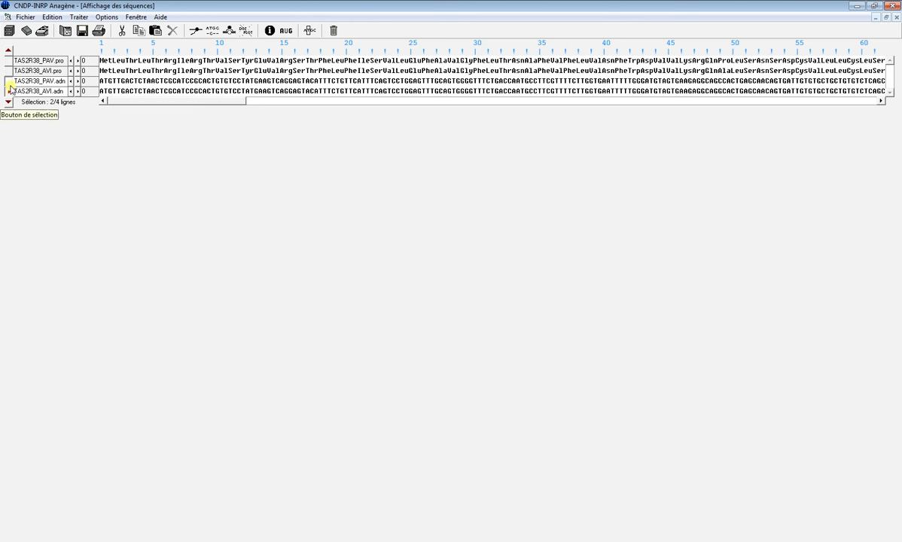
left_click(10, 51)
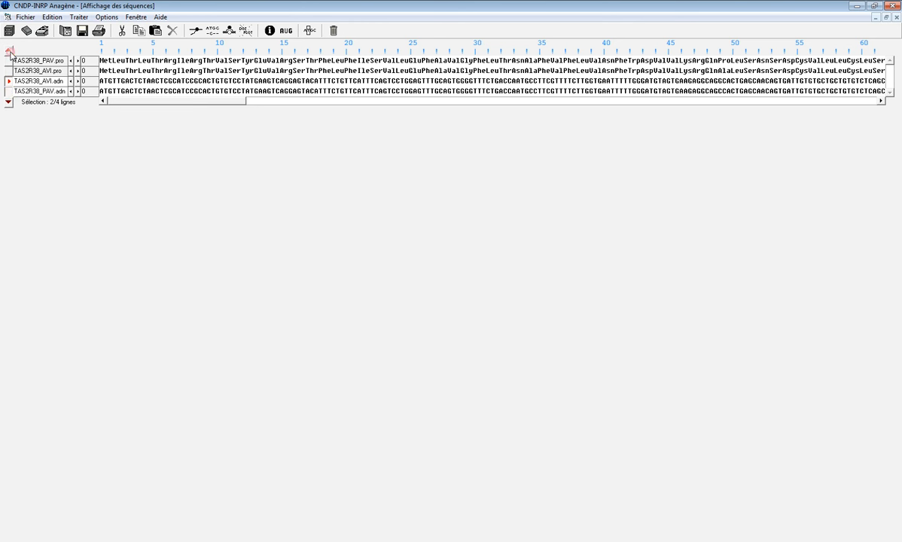
left_click(10, 53)
left_click(10, 52)
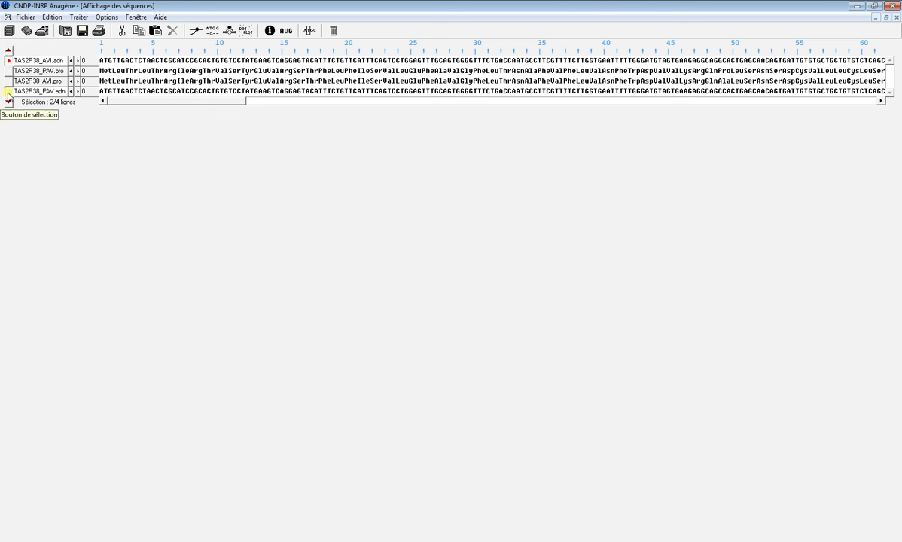
Move TAS2R38_PAV.adn to the top of the list, above TAS2R38_AVI.adn, and clear the line selection
left_click(8, 93)
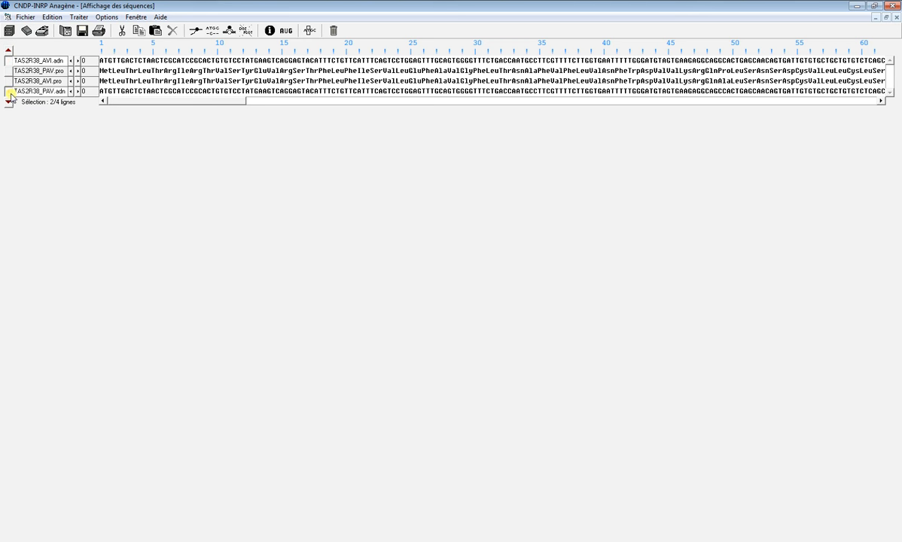
left_click(9, 50)
left_click(9, 51)
left_click(9, 51)
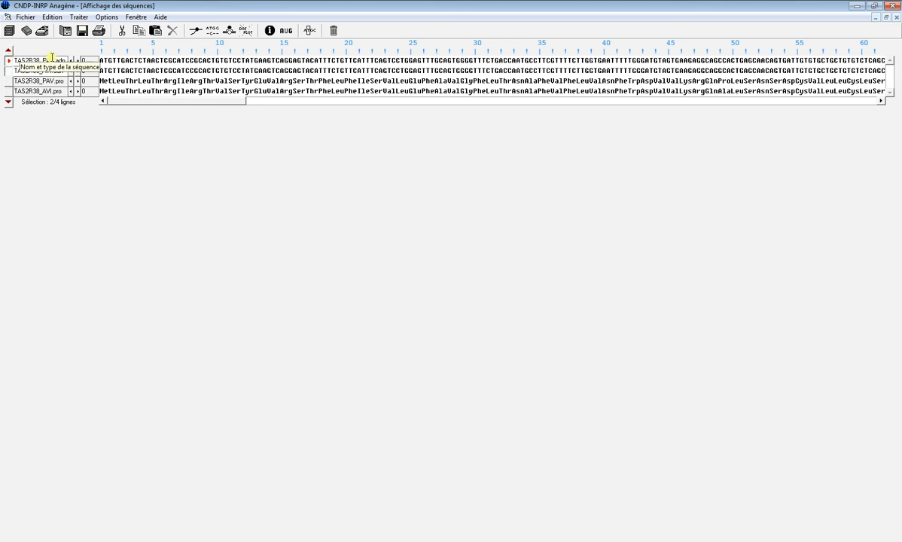
left_click(9, 70)
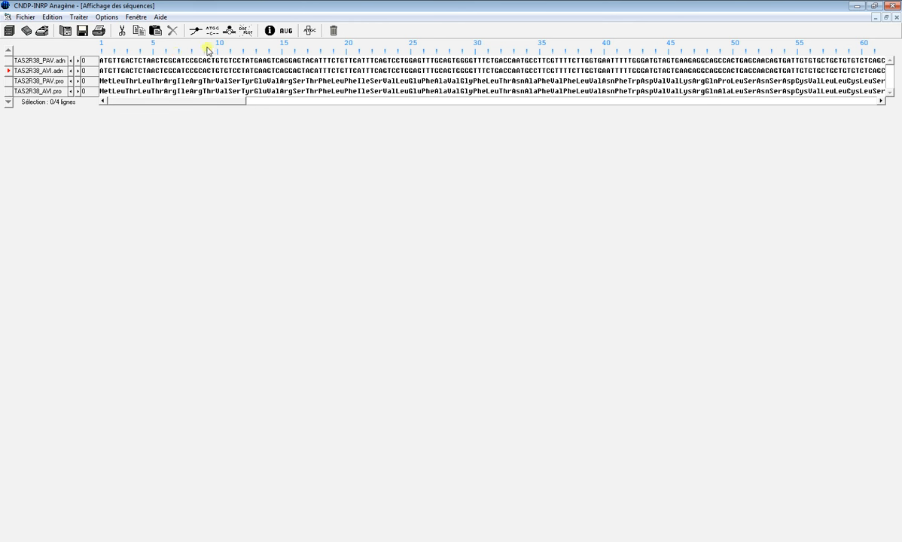
Turn on the large cursor and frame the Arg and Thr codons with their amino acids across all sequences, using both base and triplet rulers
left_click(135, 53)
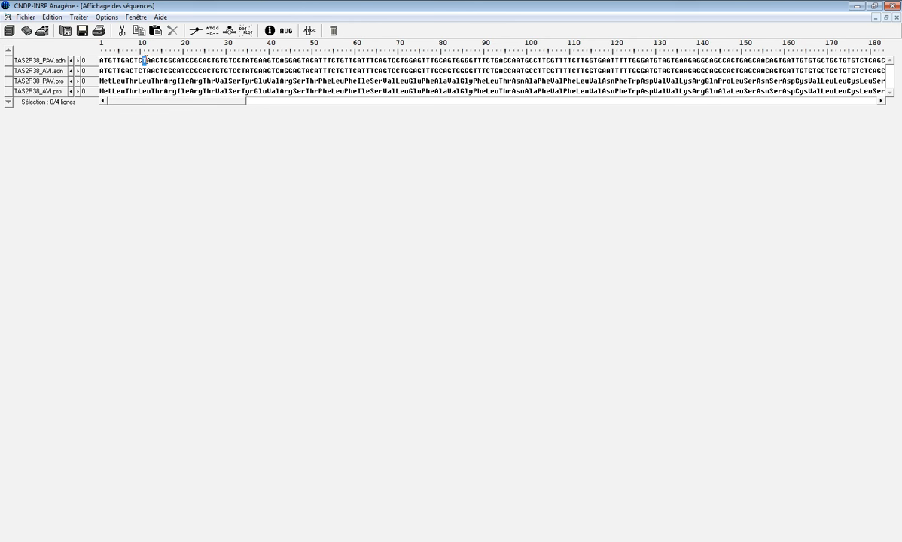
left_click(309, 31)
left_click(140, 72)
left_click(167, 51)
left_click(162, 83)
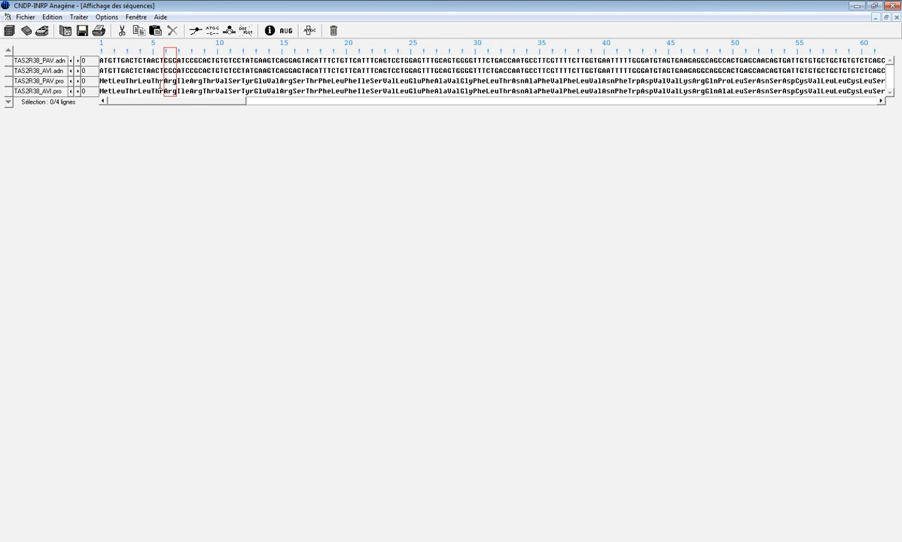
left_click(154, 69)
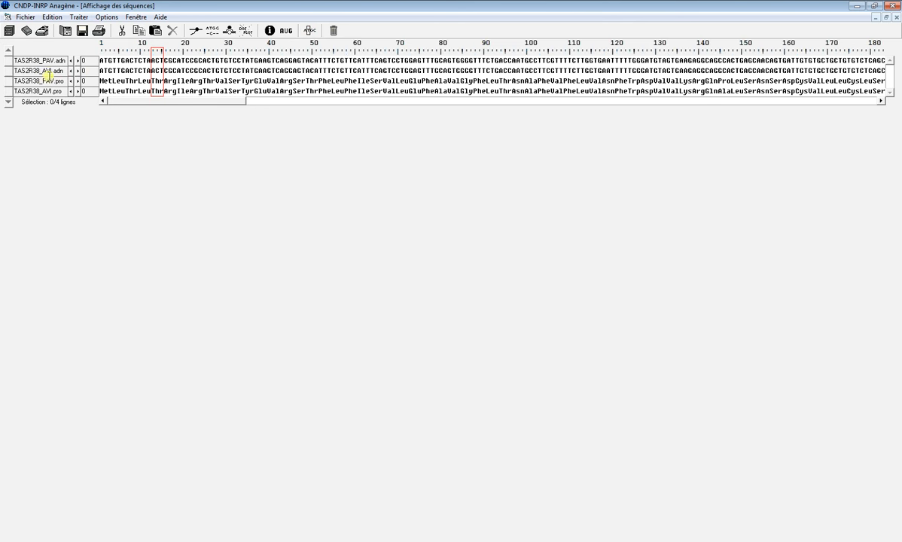
Delete the two protein sequences TAS2R38_PAV.pro and TAS2R38_AVI.pro from the display
left_click(9, 90)
left_click(56, 80, "ctrl")
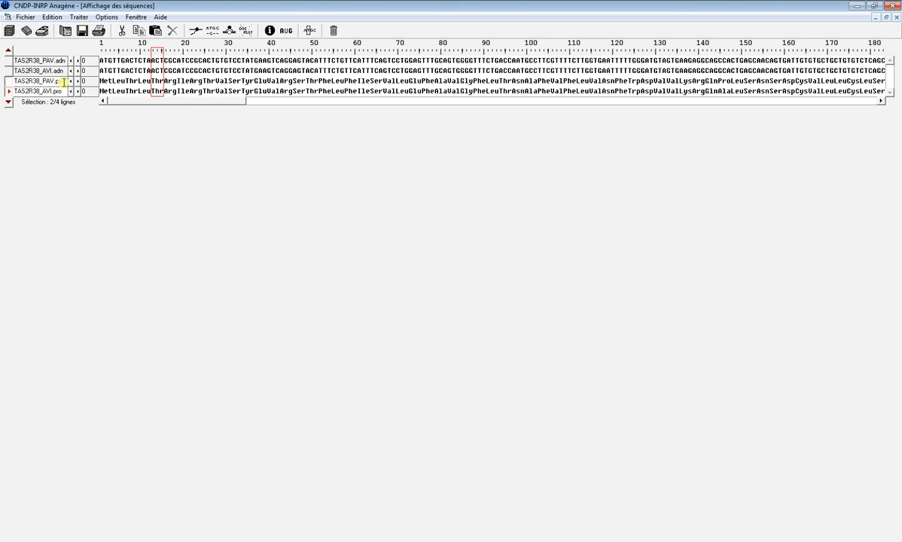
left_click(173, 34)
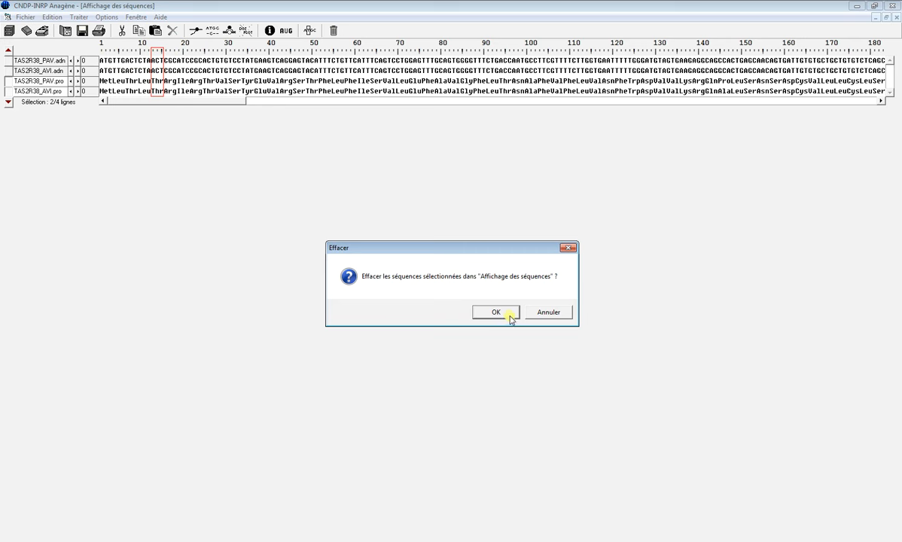
left_click(507, 311)
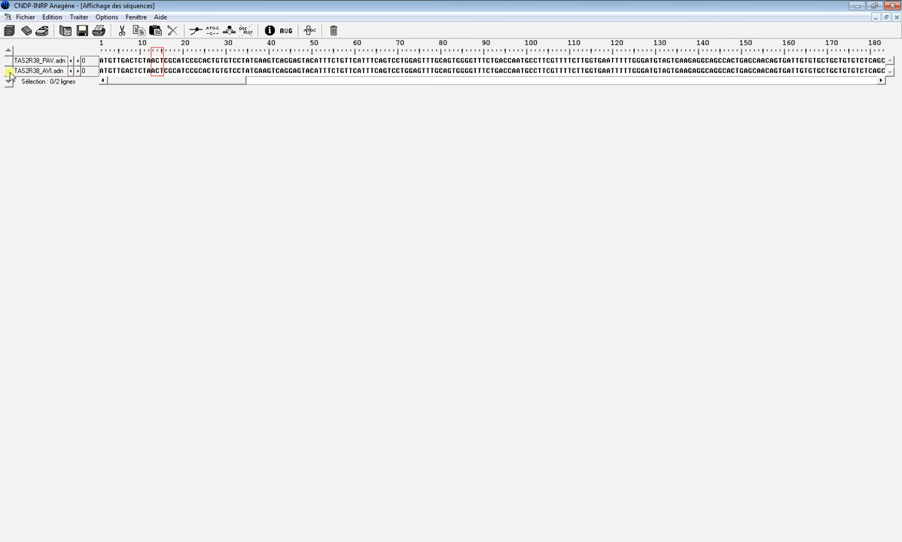
Duplicate the TAS2R38_AVI.adn sequence by copying and pasting it as a new line
left_click(8, 71)
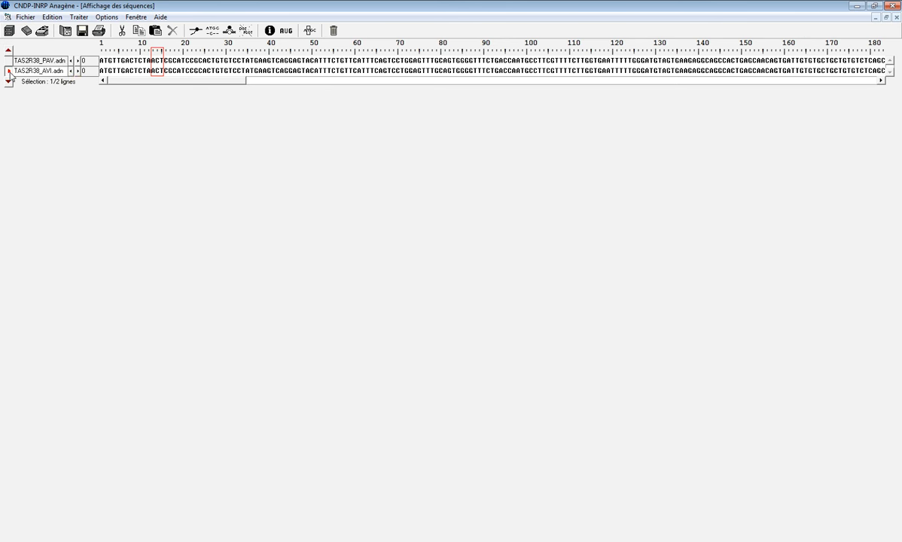
left_click(137, 32)
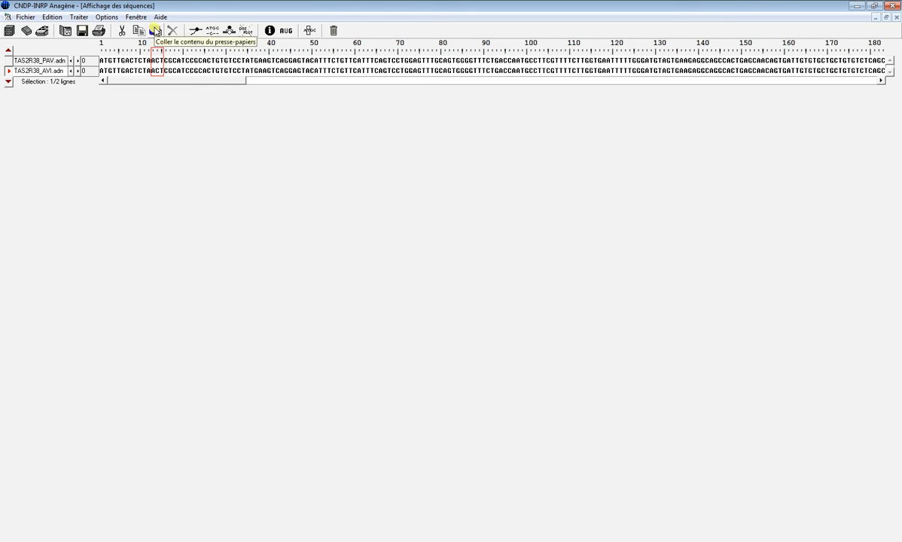
left_click(156, 31)
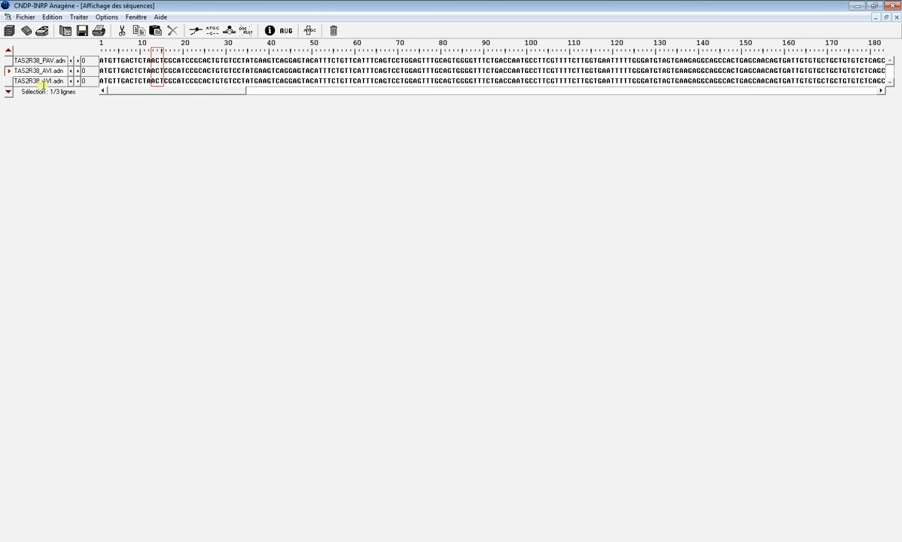
Cut the duplicated TAS2R38_AVI.adn line and paste it back into the sequence list
left_click(12, 72)
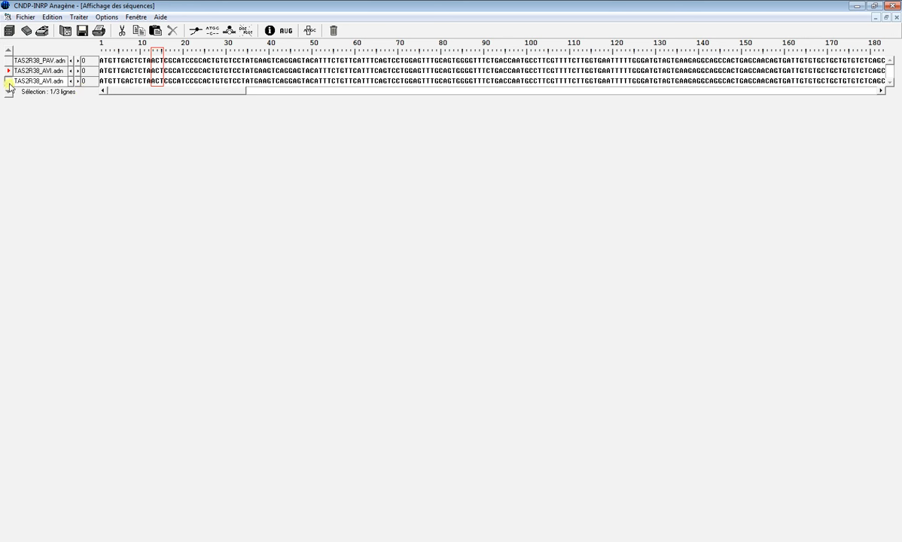
left_click(8, 81)
left_click(121, 31)
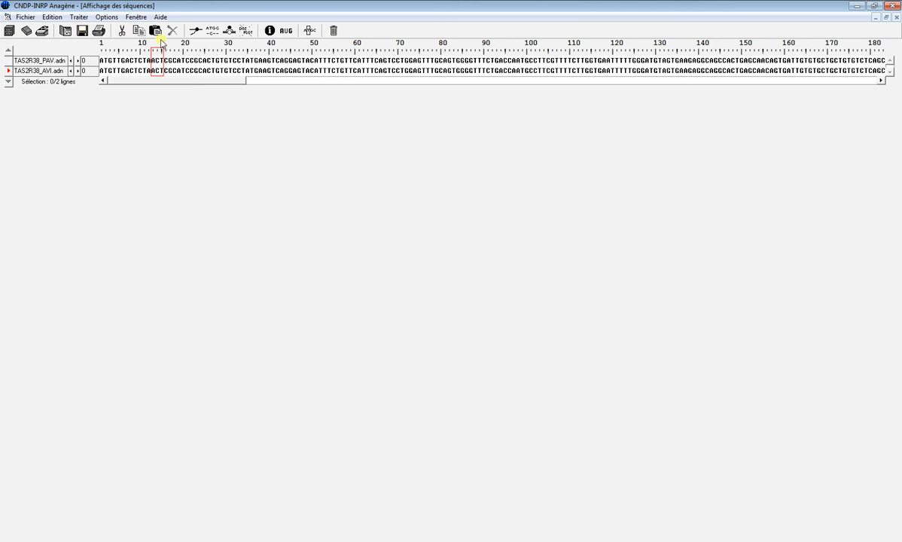
left_click(156, 31)
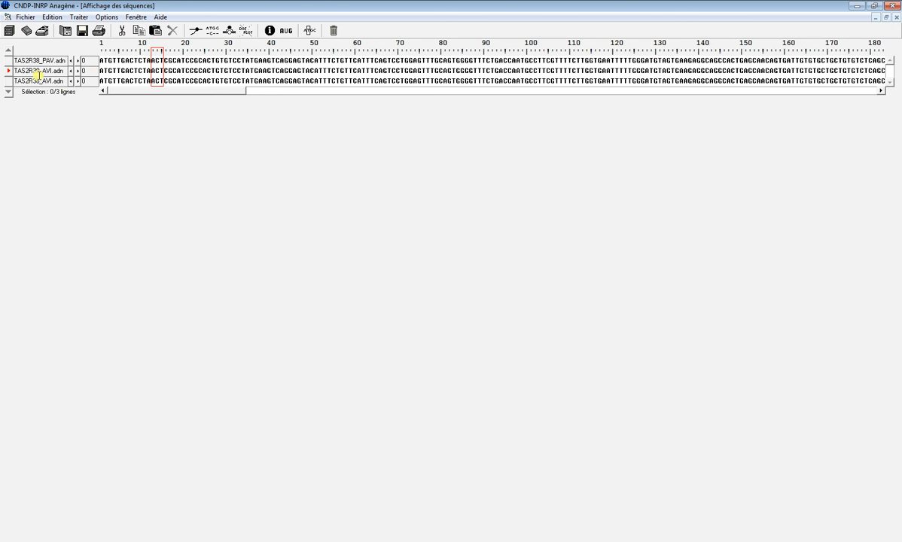
Select the duplicated TAS2R38_AVI.adn line and turn off data protection so its bases can be edited
left_click(141, 83)
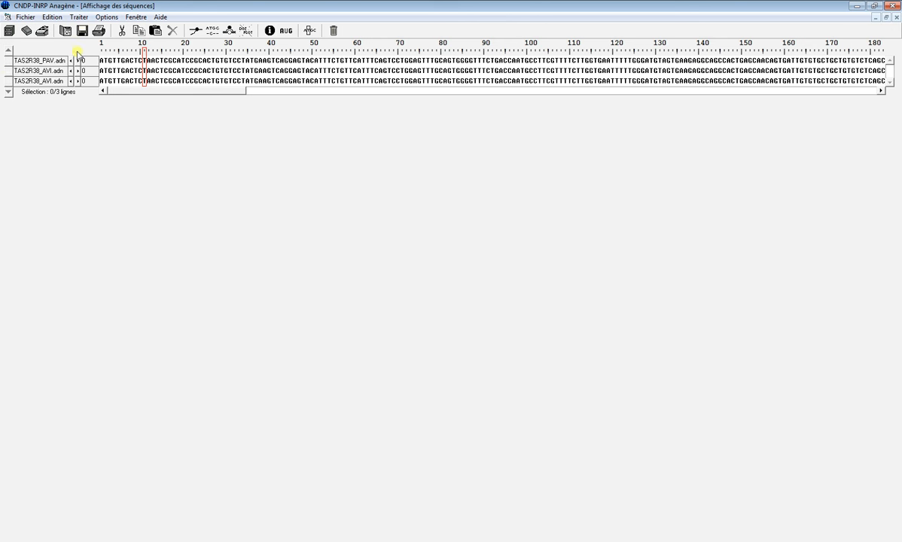
left_click(8, 80)
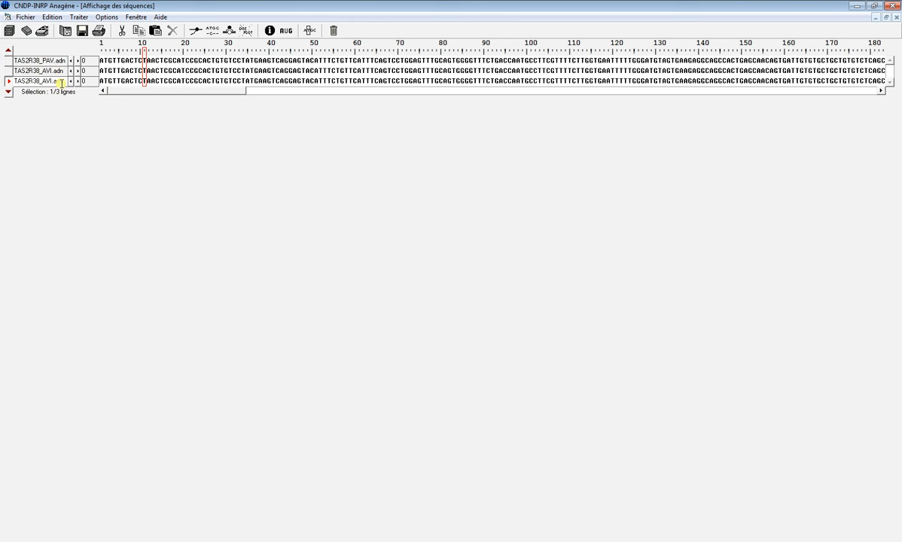
left_click(121, 80)
left_click_drag(117, 80, 126, 81)
left_click(107, 18)
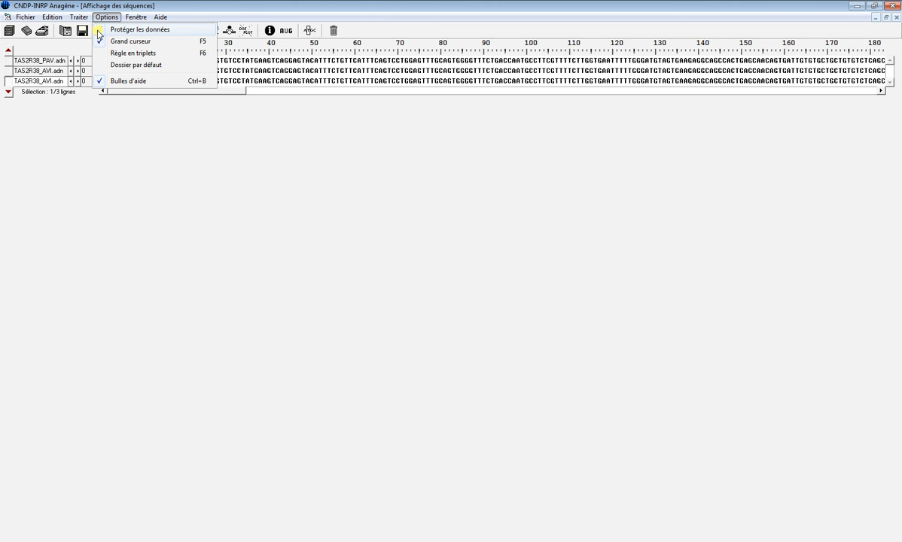
left_click(98, 33)
left_click(107, 17)
left_click(110, 30)
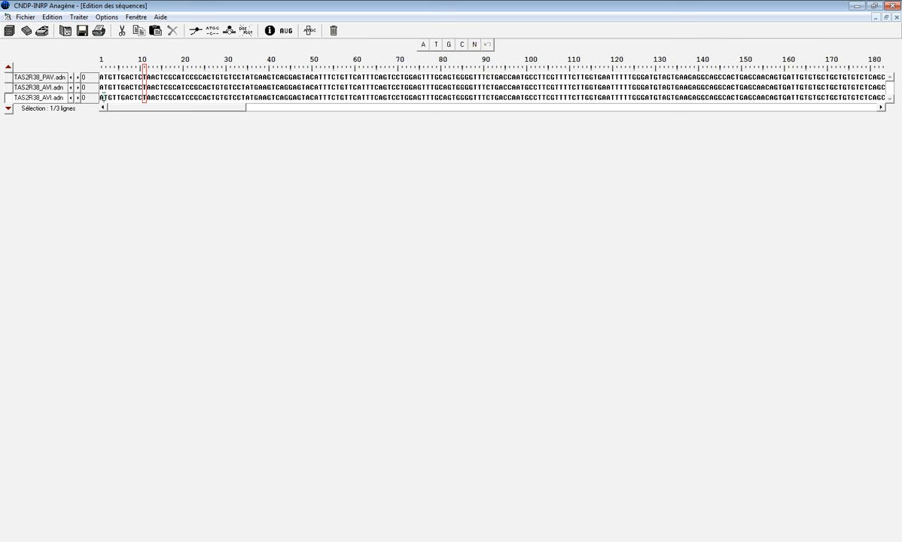
Try deleting the leading bases of the duplicated TAS2R38_AVI.adn sequence, and undo the edits
key("Delete")
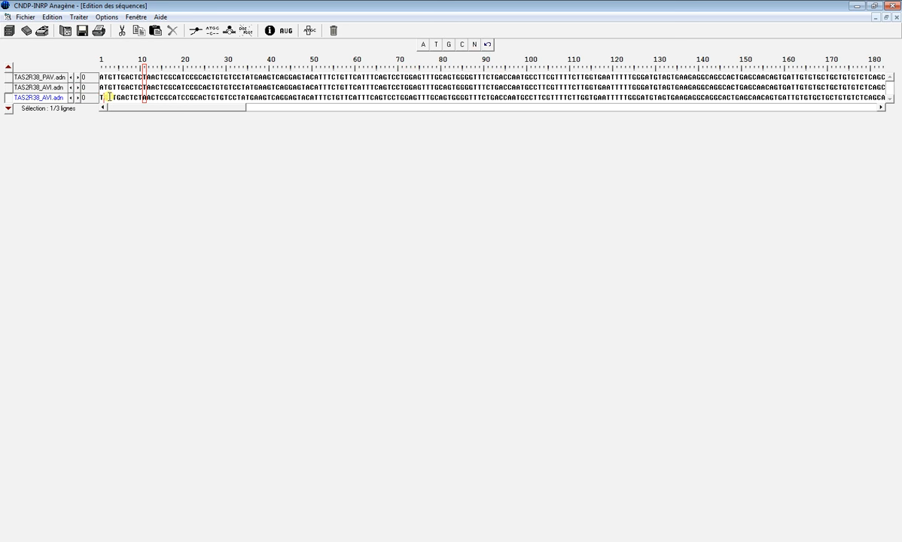
key("Delete")
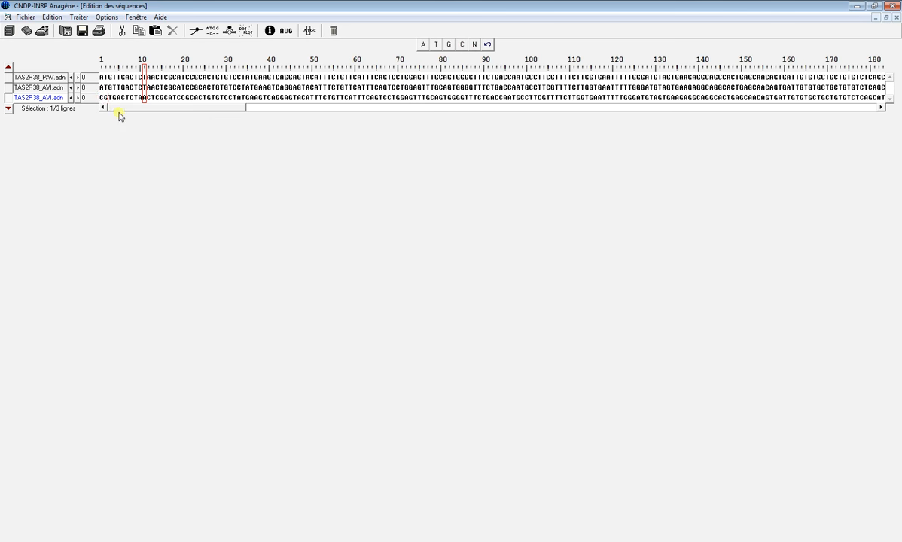
left_click(488, 44)
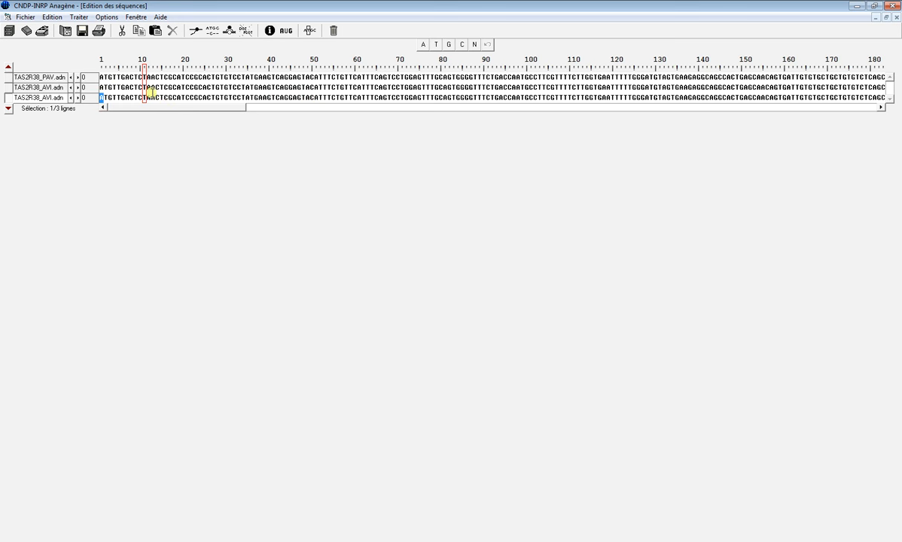
left_click(179, 98)
Create a new empty DNA sequence with the default name A.D.N. 4
left_click(18, 20)
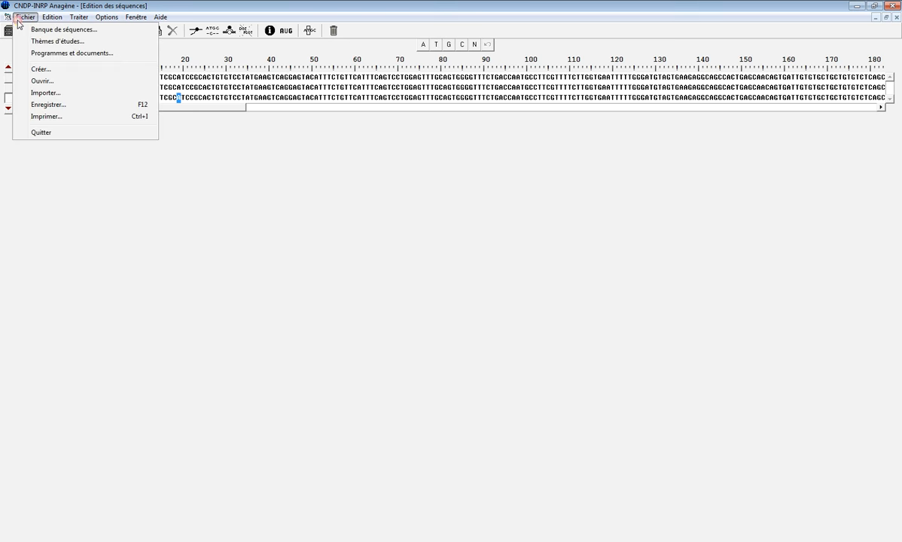
left_click(47, 74)
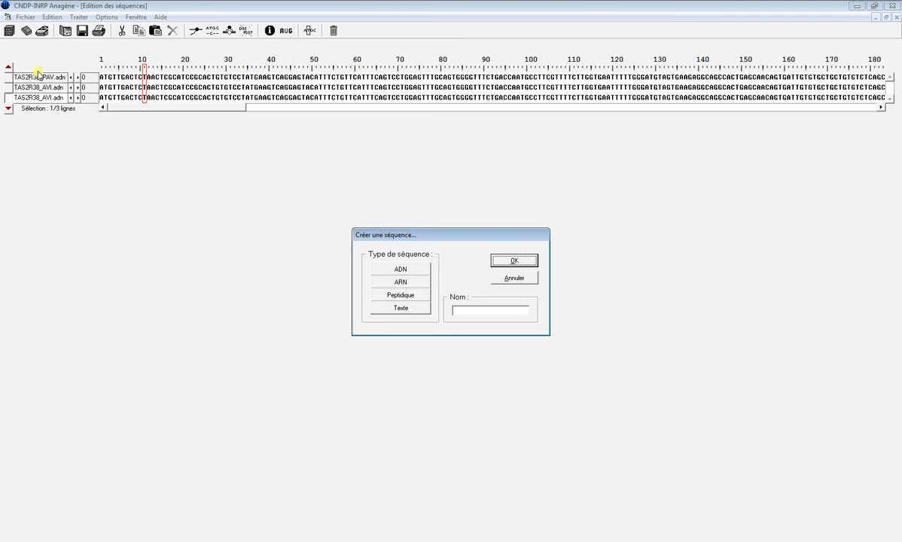
left_click(404, 272)
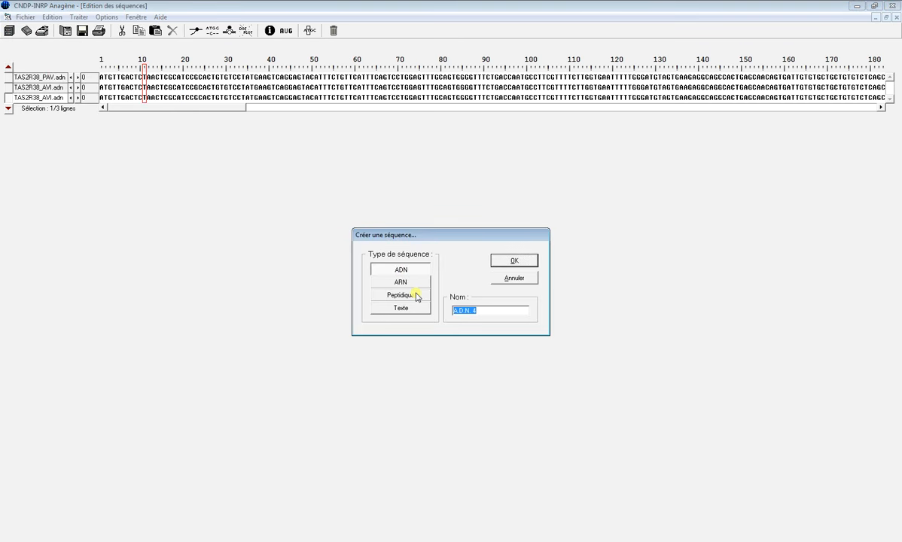
left_click(516, 261)
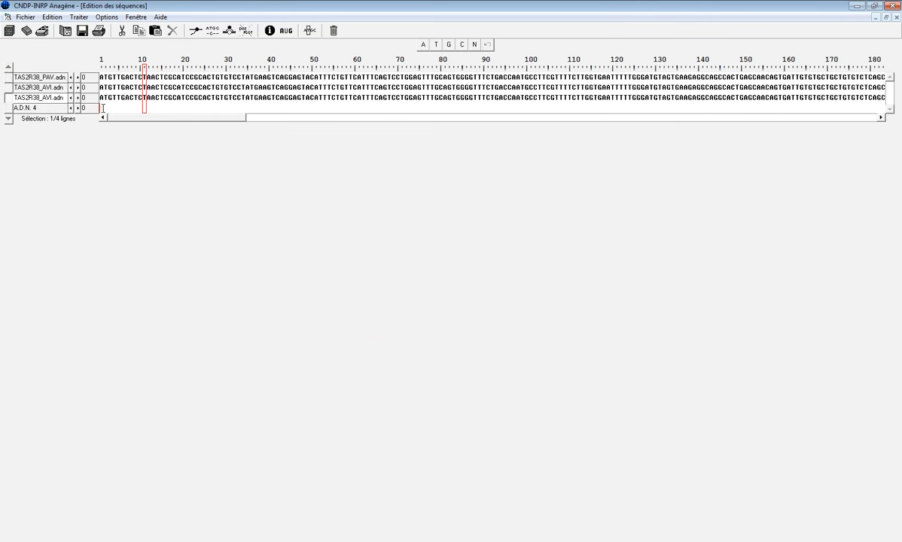
Rename the new DNA sequence as FTC and enter the bases ATGCGT in it
left_click(25, 108)
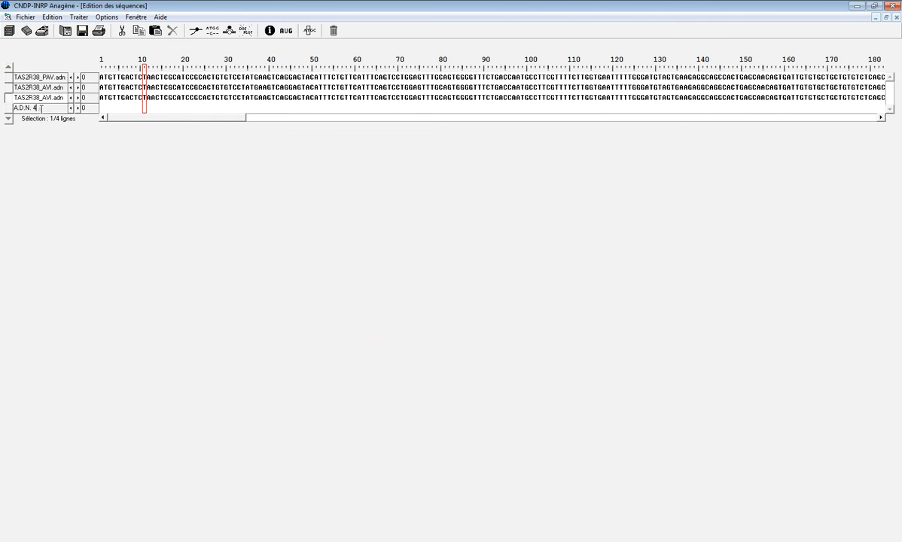
left_click(9, 119)
type("FTC")
left_click(144, 118)
left_click(424, 47)
left_click(436, 45)
left_click(449, 44)
left_click(462, 44)
left_click(449, 47)
left_click(436, 44)
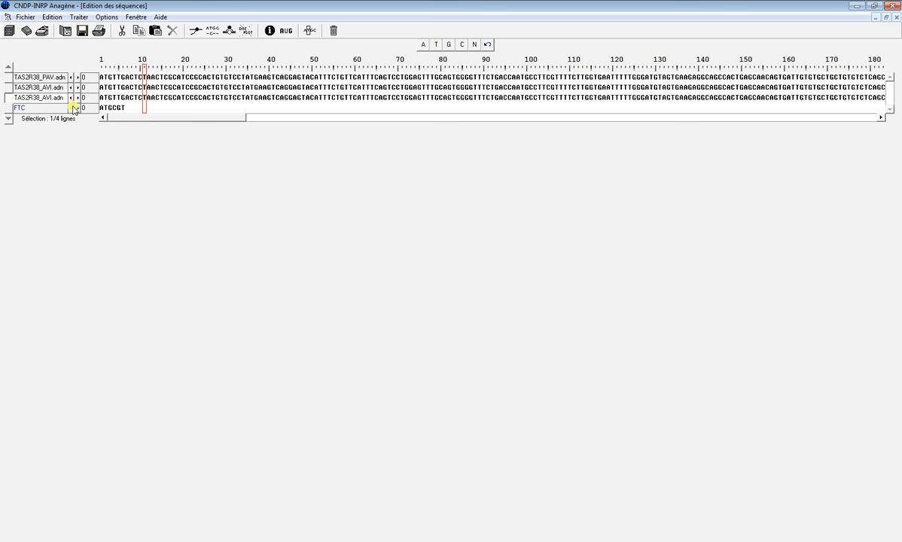
Delete the FTC sequence and the duplicated TAS2R38_AVI.adn line, and close the sequence editing window
left_click(155, 106)
left_click(8, 107)
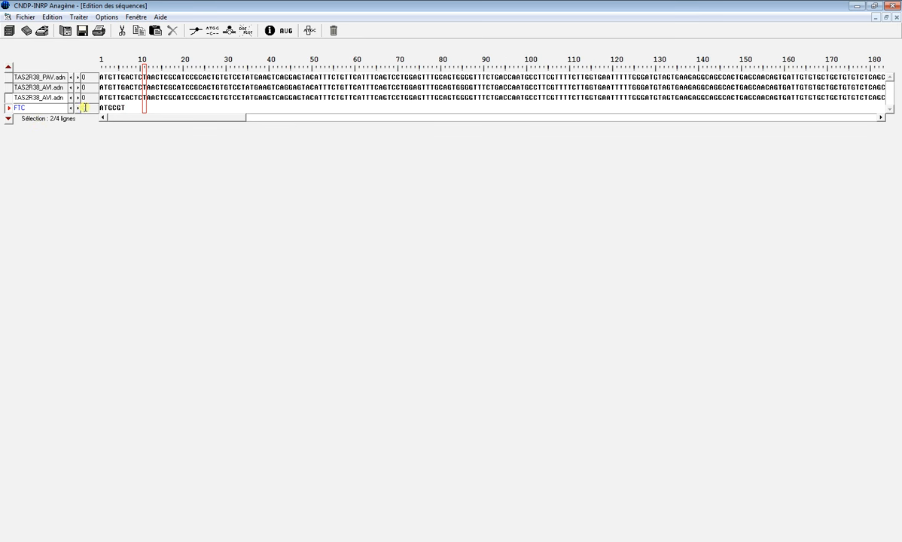
left_click(172, 33)
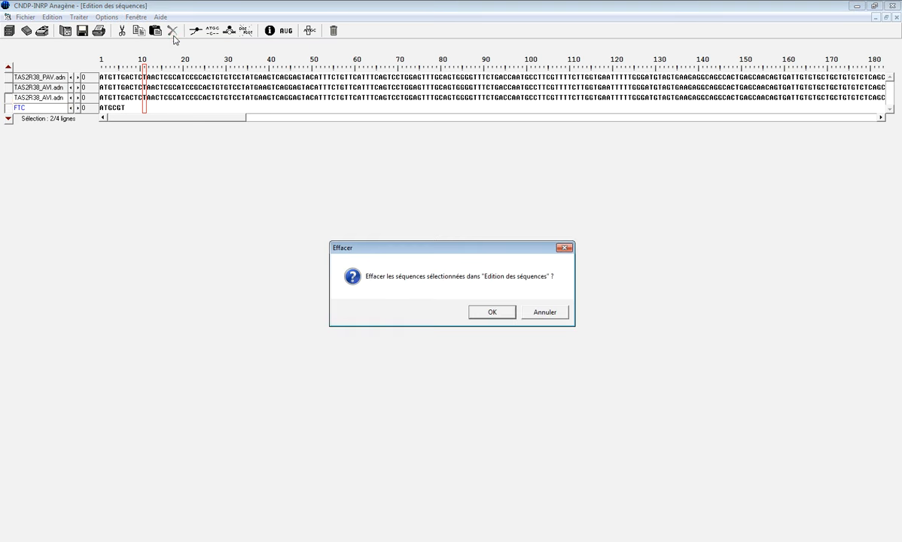
left_click(488, 312)
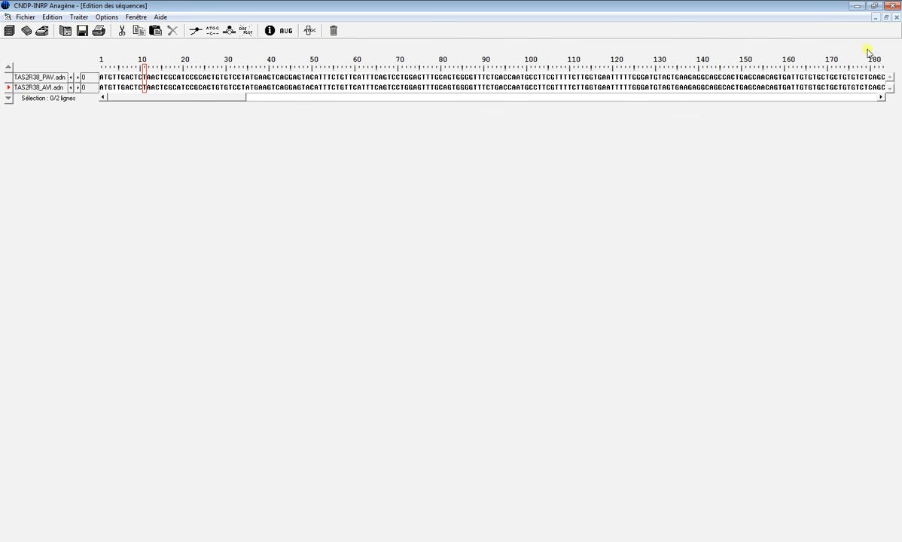
left_click(896, 18)
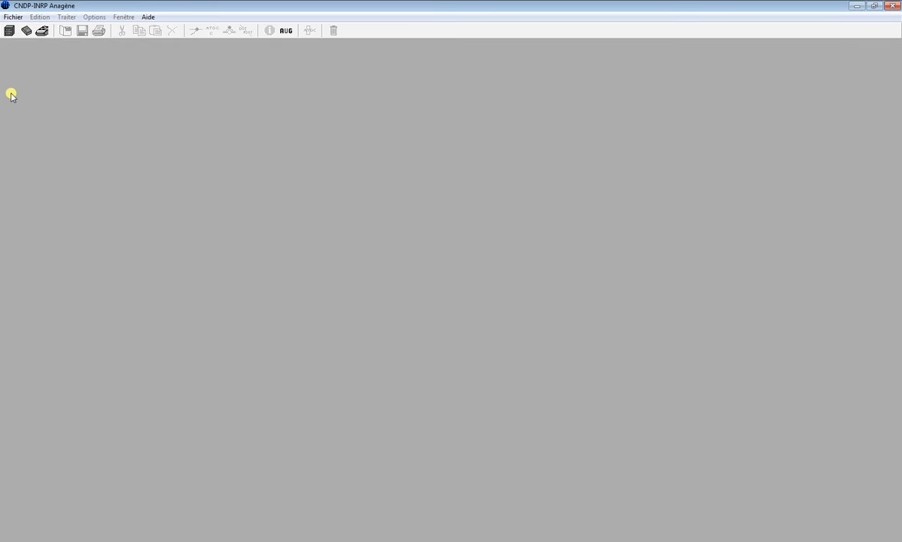
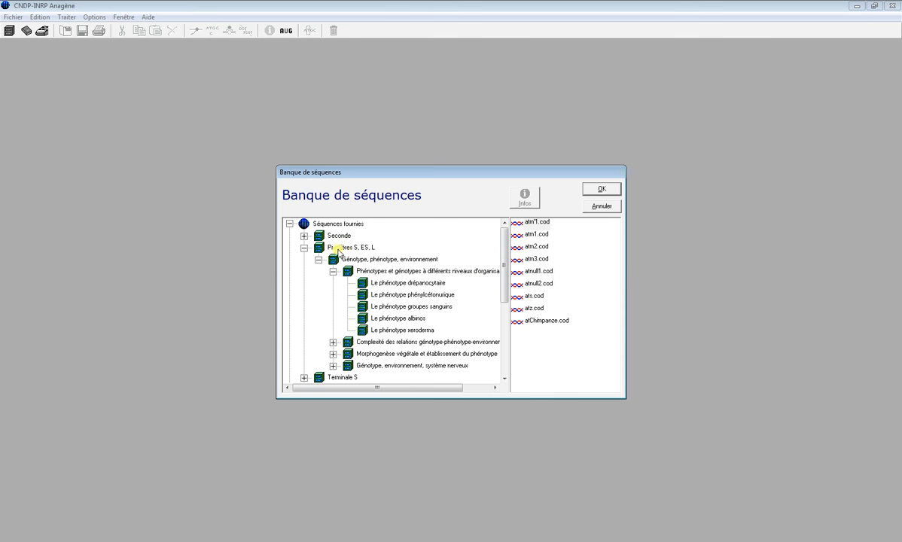
Show the Le phénotype drépanocytaire folder in the sequence bank and select all four of its sequences
left_click(391, 284)
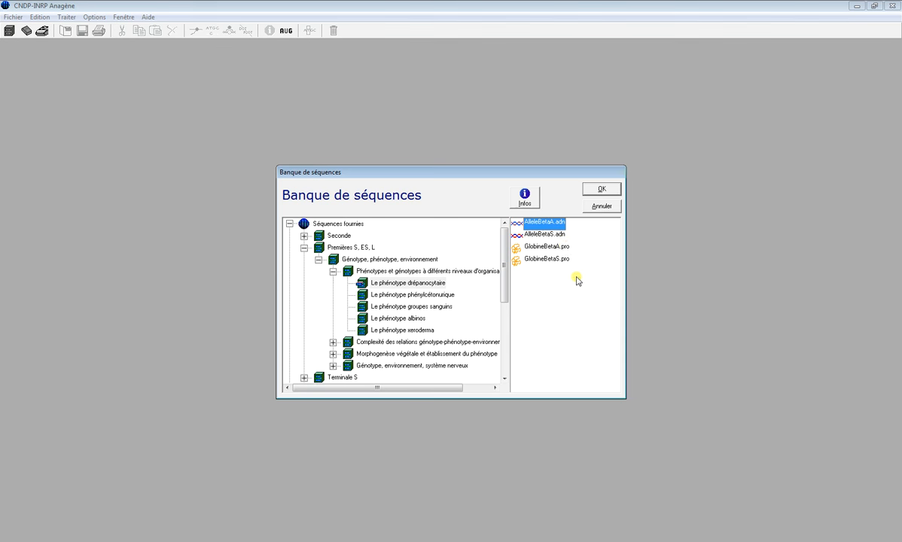
left_click(551, 247)
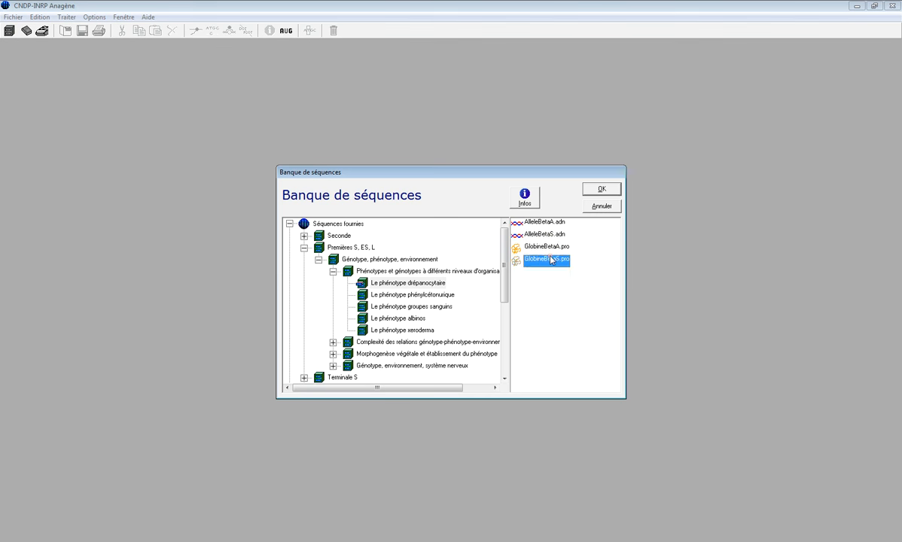
left_click(556, 223)
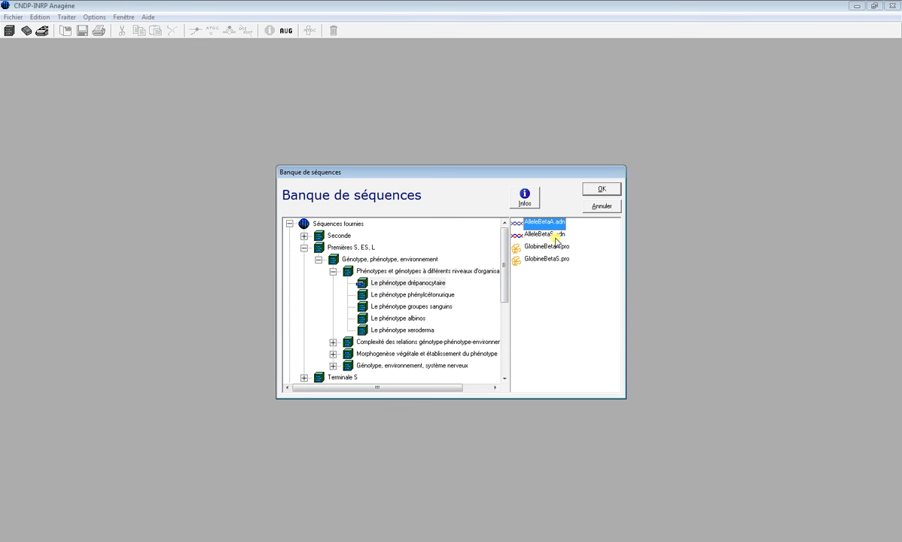
left_click_drag(545, 223, 576, 305)
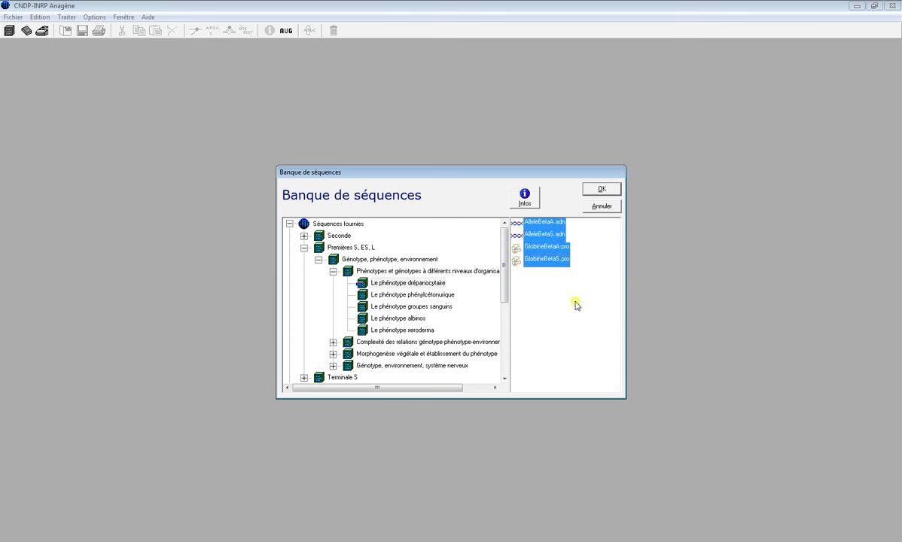
left_click(555, 228)
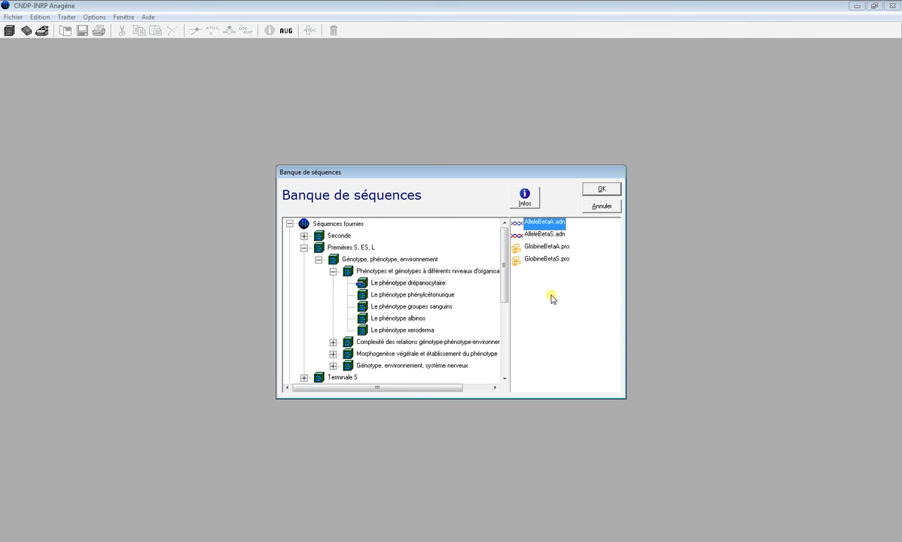
left_click(556, 258, "shift")
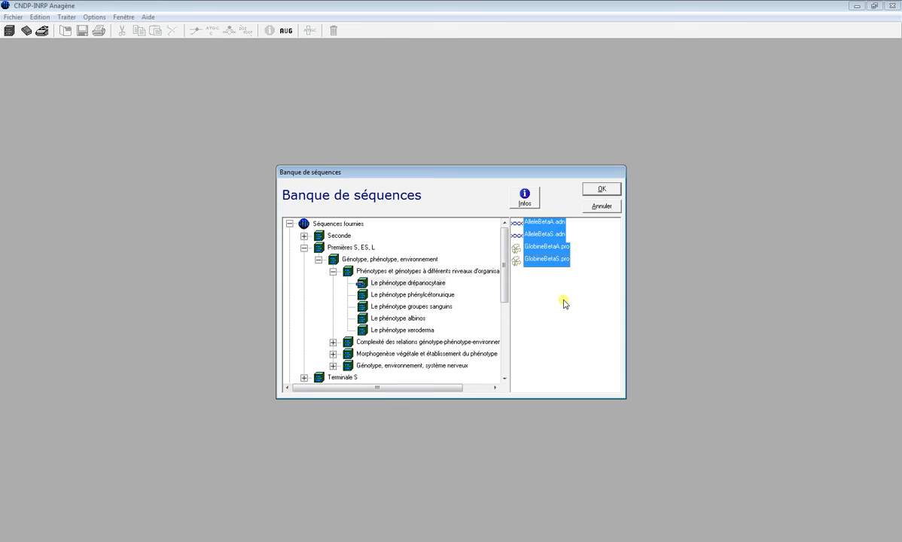
Load only AlleleBetaA.adn and AlleleBetaS.adn from the sequence bank and maximize their display window
left_click(544, 222)
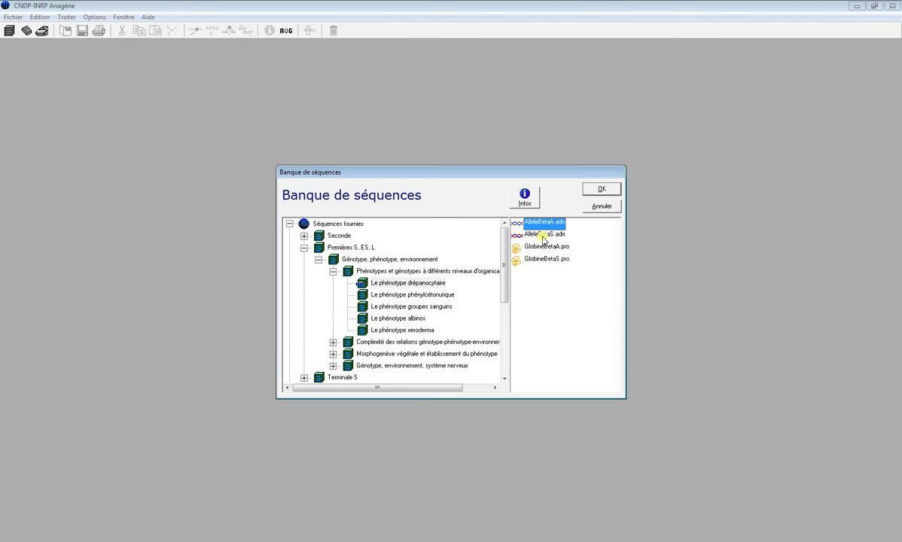
left_click(536, 234, "ctrl")
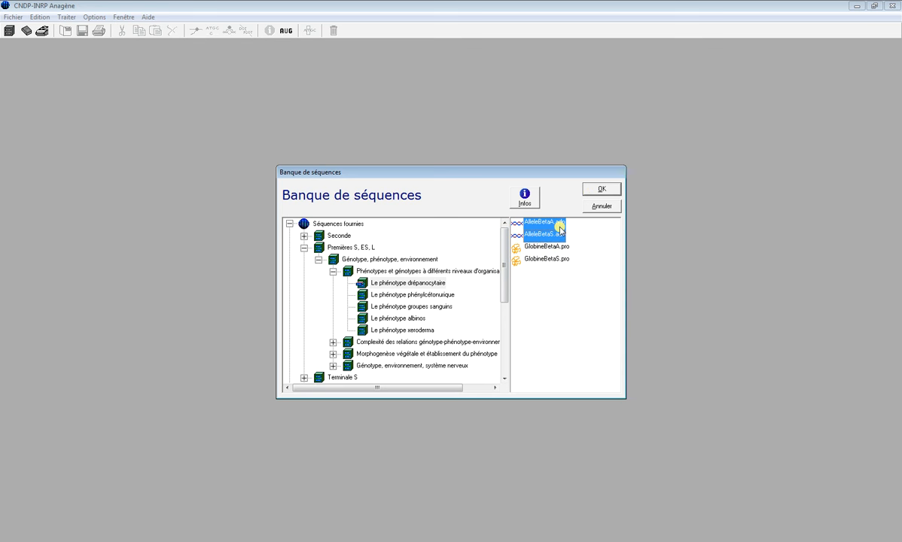
left_click(602, 194)
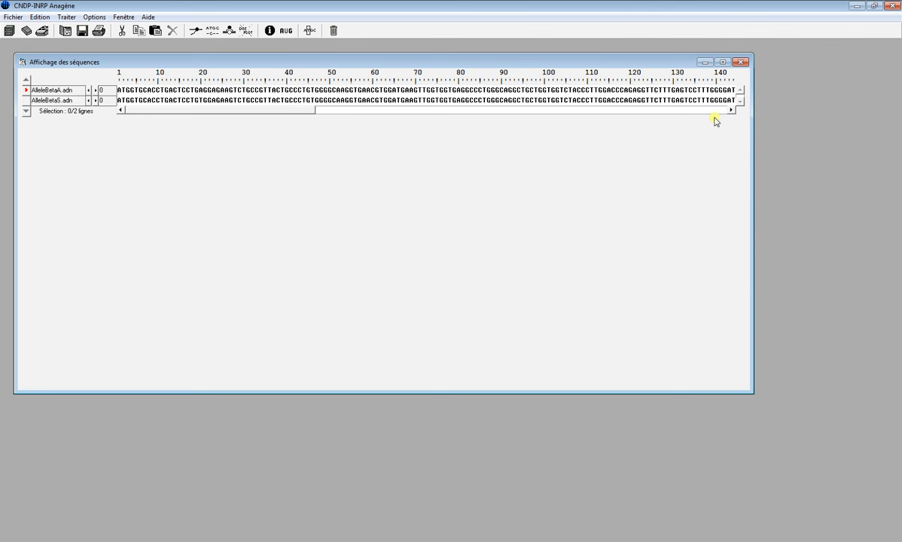
left_click(721, 63)
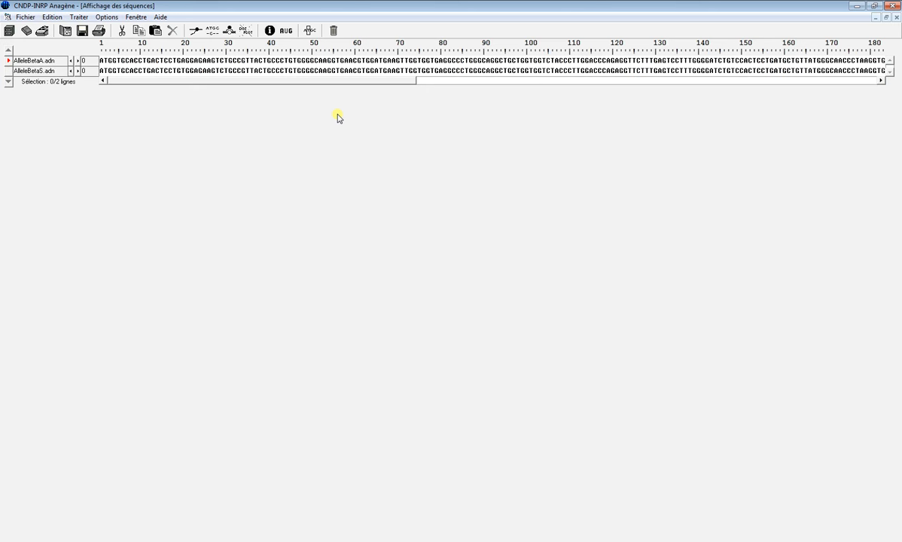
Select both allele sequences and compare them using the Alignement avec discontinuité comparison type
left_click(9, 63)
left_click(10, 72)
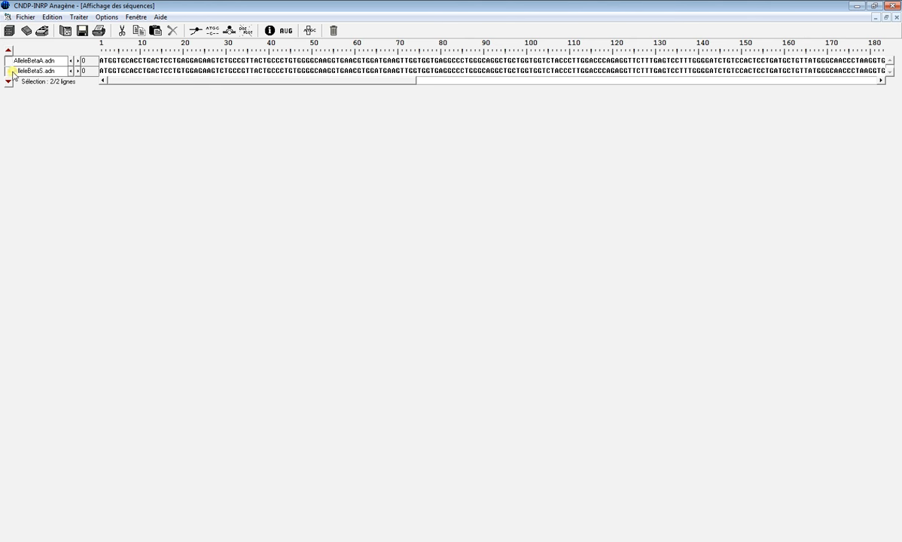
left_click(80, 17)
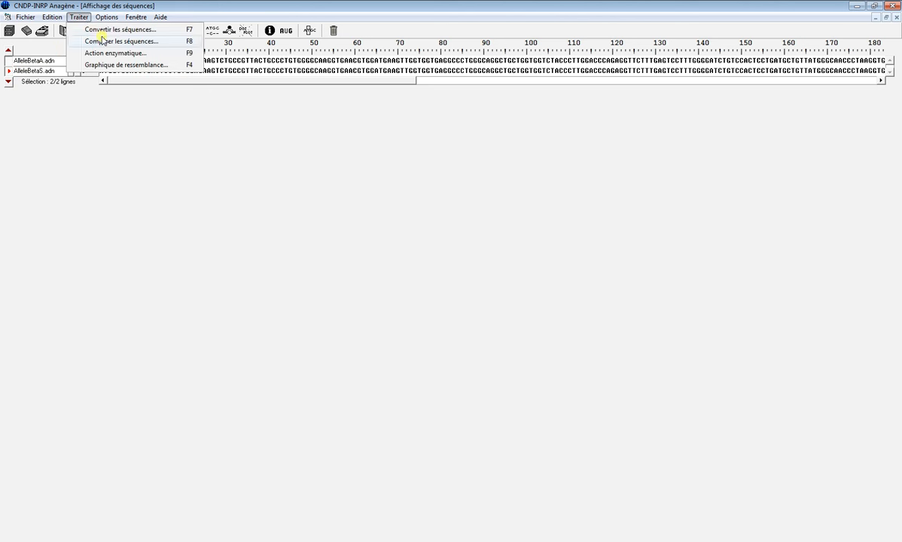
left_click(191, 44)
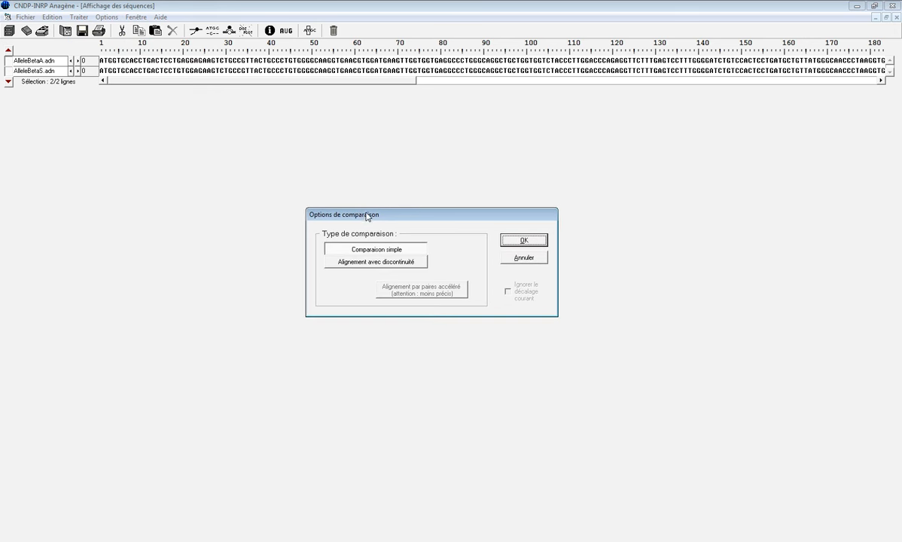
left_click(372, 264)
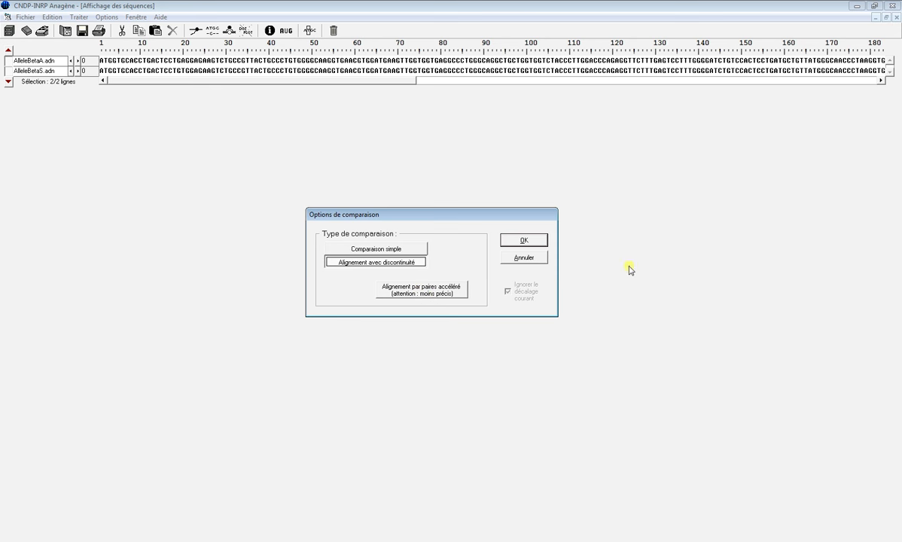
left_click(517, 240)
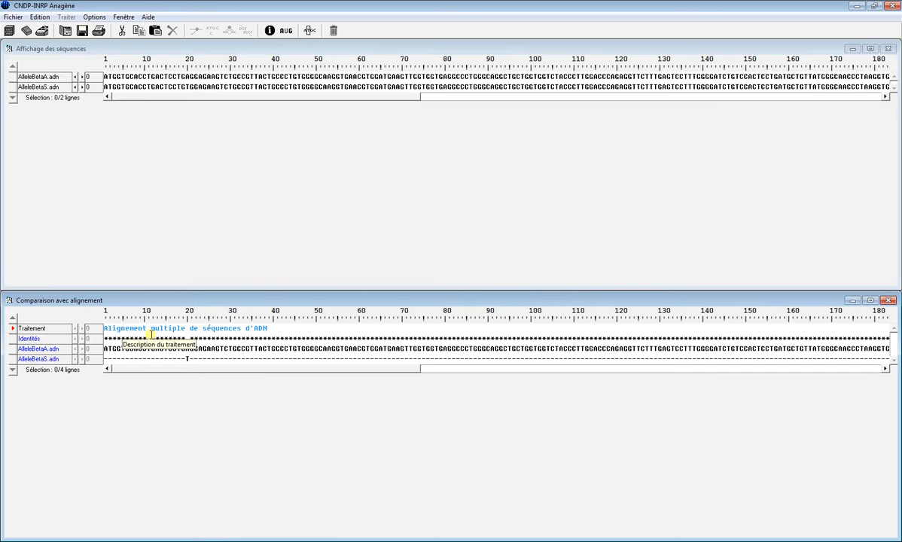
Examine the alignment's Identités, AlleleBetaA.adn and AlleleBetaS.adn lines, checking their first bases against the original sequences
left_click_drag(194, 366, 210, 386)
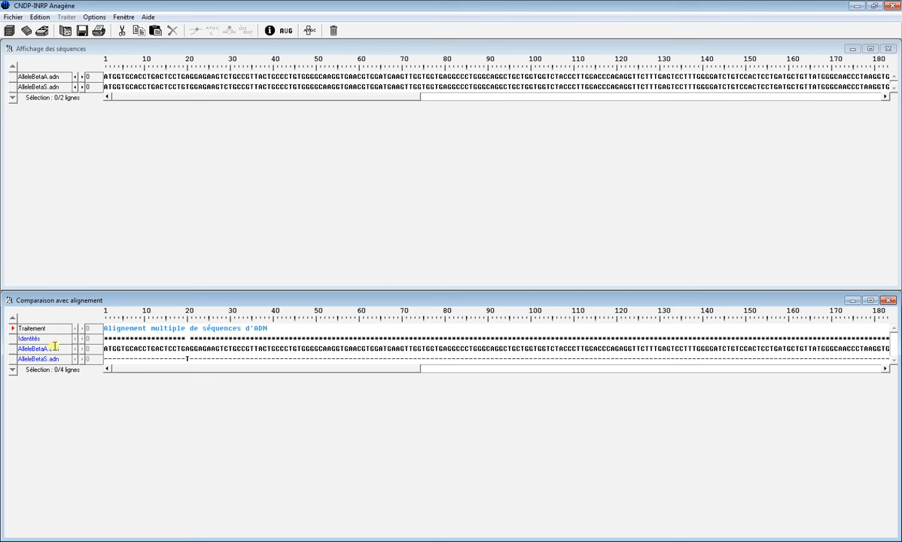
left_click_drag(107, 338, 314, 339)
left_click(188, 339)
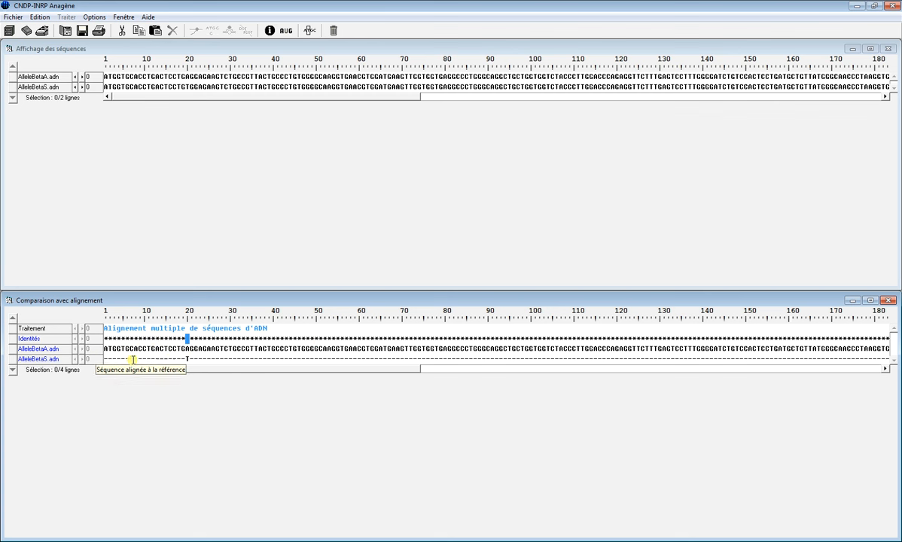
left_click_drag(28, 349, 173, 358)
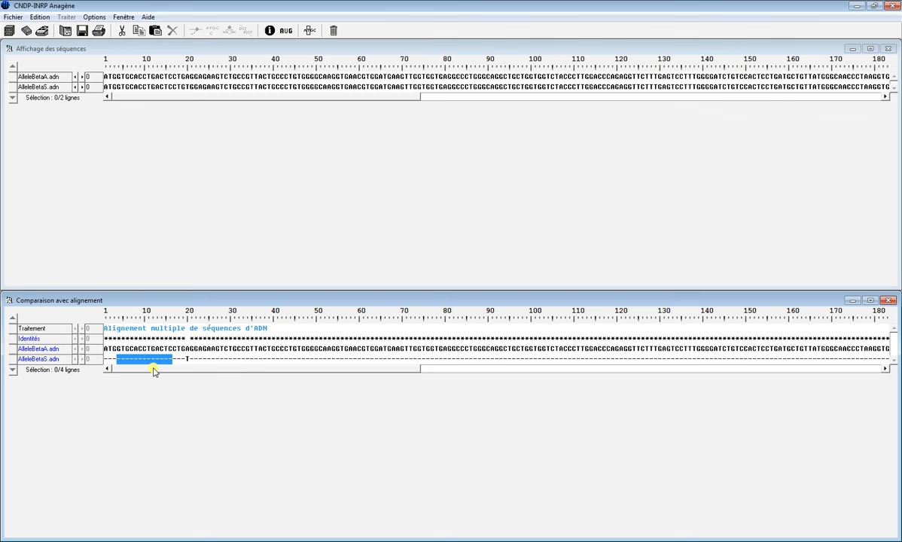
left_click_drag(112, 358, 181, 365)
left_click(108, 359)
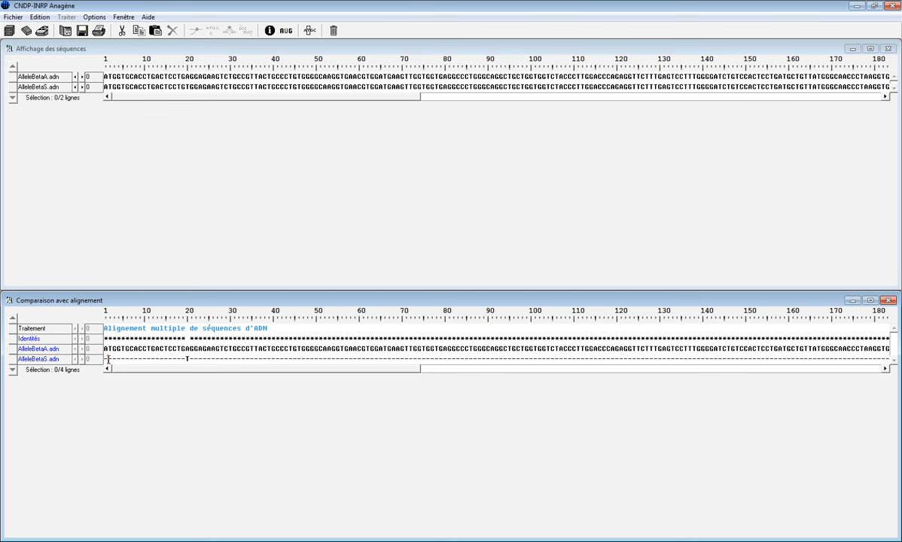
left_click_drag(104, 350, 108, 349)
left_click(108, 89)
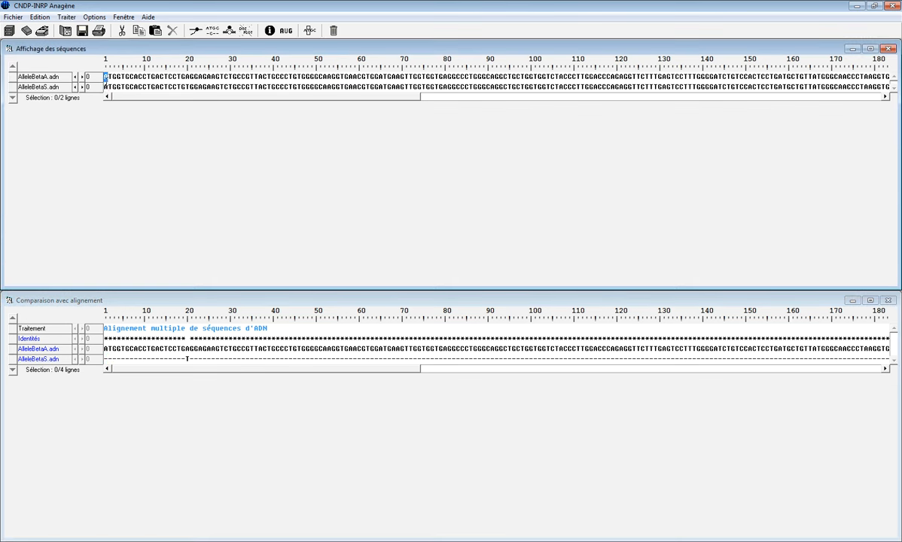
left_click(105, 359)
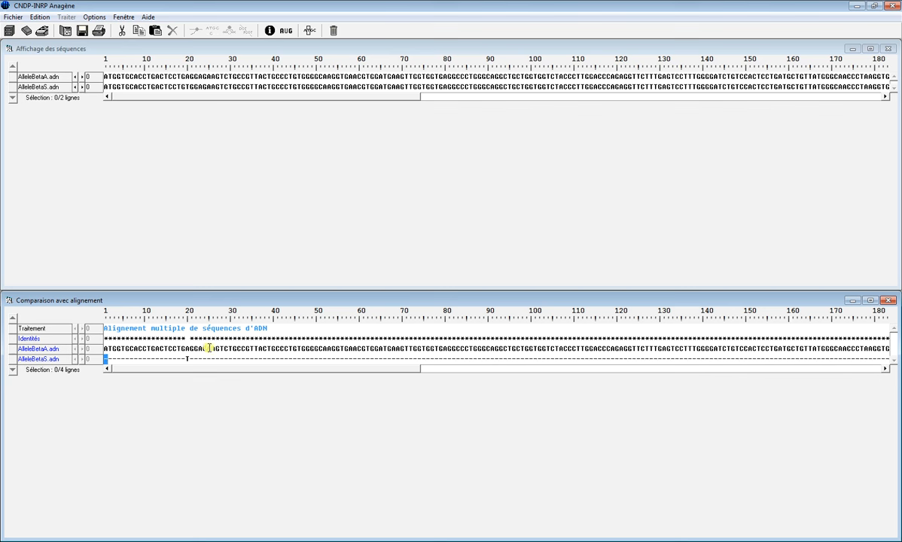
Check base 20 in the alignment against the original AlleleBetaS.adn sequence and mark position 20 there with the vertical marker
left_click(187, 358)
left_click(187, 348)
left_click(188, 87)
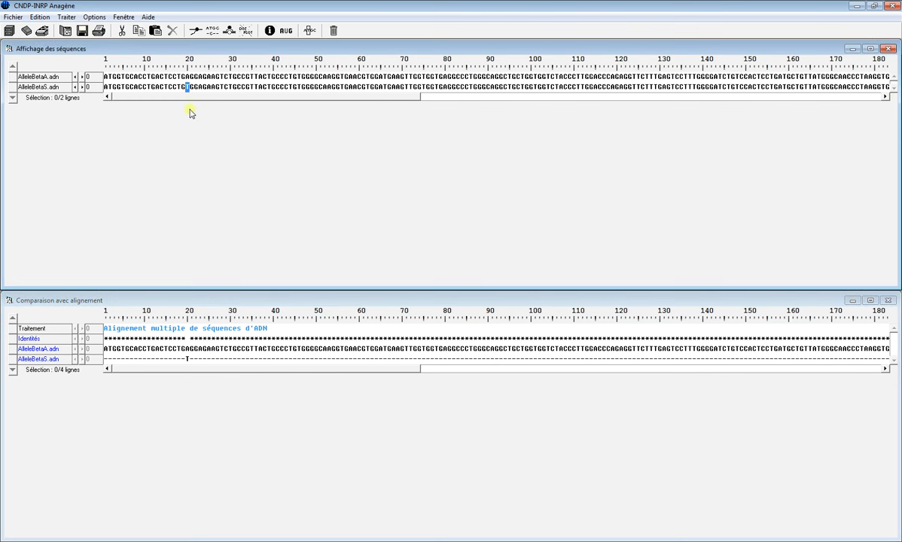
left_click(309, 30)
left_click(187, 86)
left_click(186, 359)
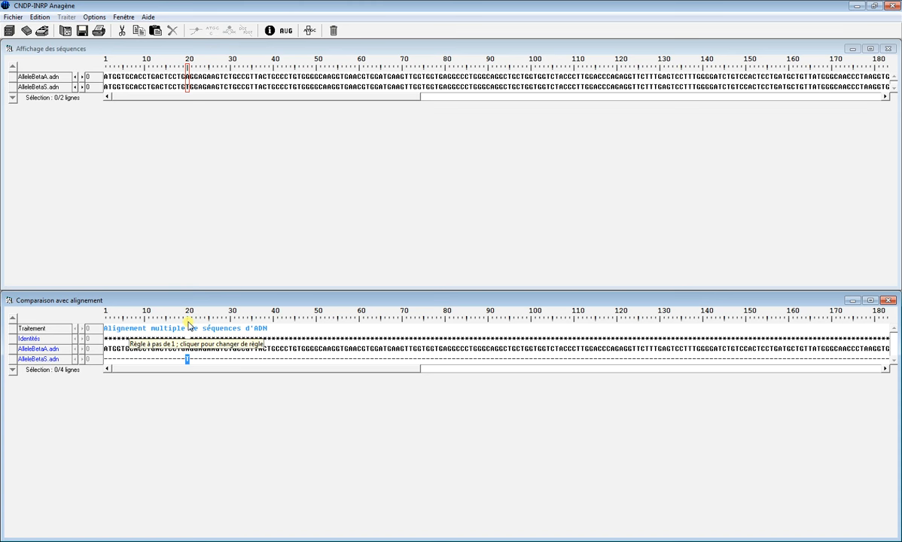
Examine the remainder of the allele alignment up to the end of the sequences
left_click_drag(200, 371, 154, 319)
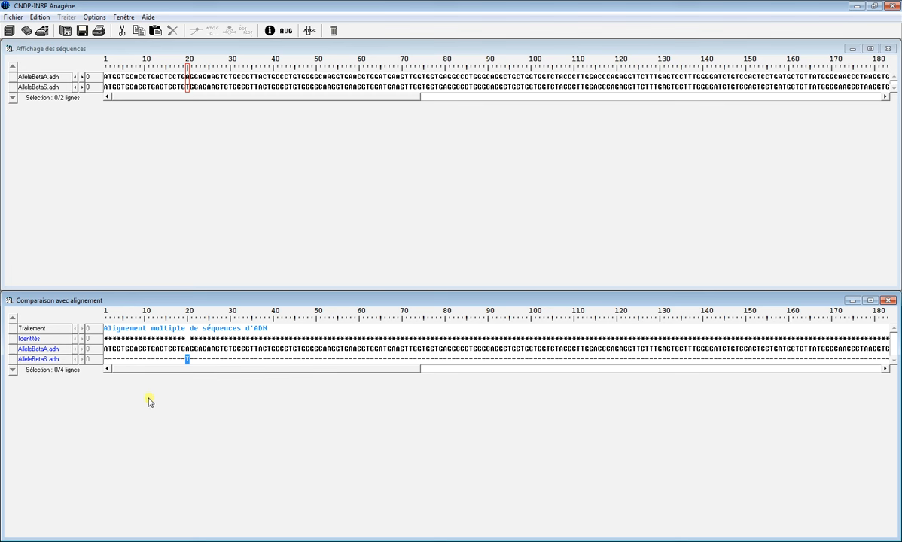
left_click_drag(324, 369, 764, 376)
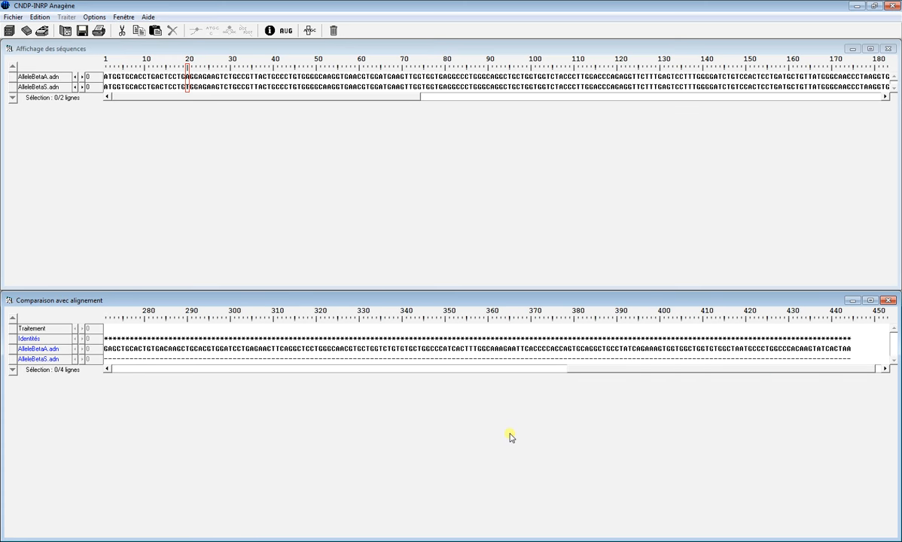